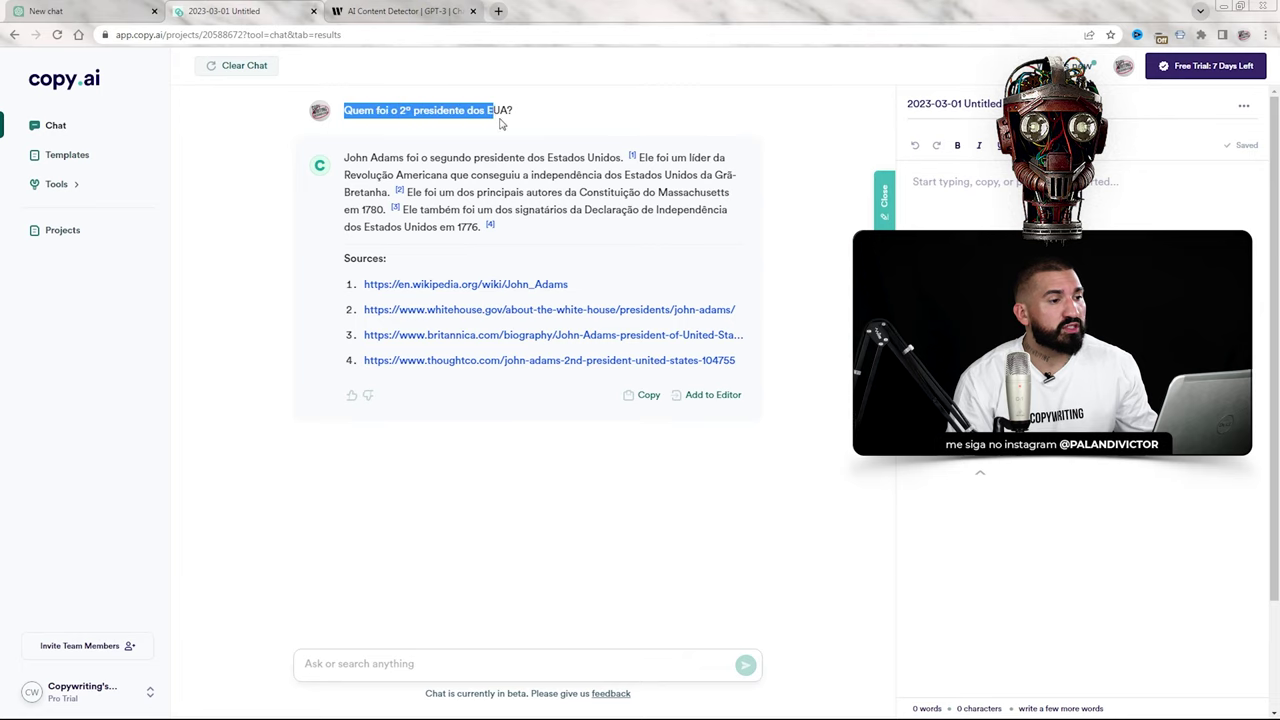
Switch to ChatGPT and ask "Quem foi o 2º presidente dos EUA?"
key(ctrl+1)
text(Quem foi o 2º presidente dos EUA?)
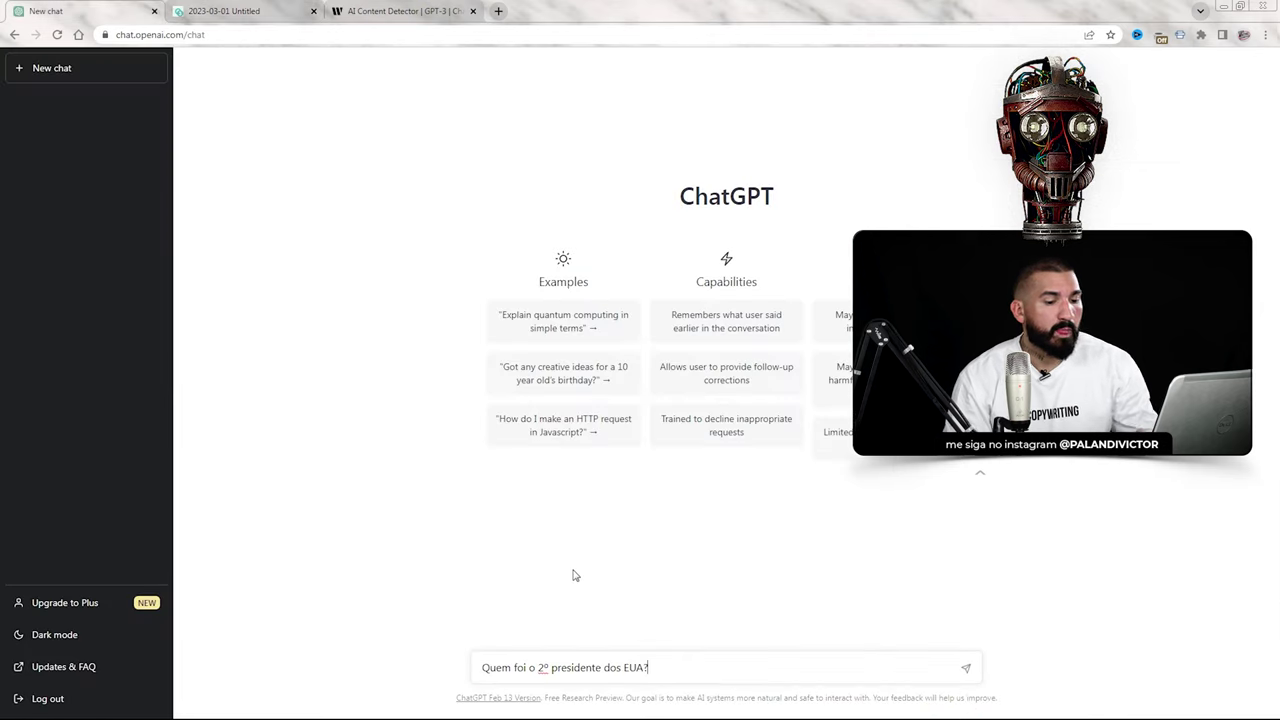
key(Return)
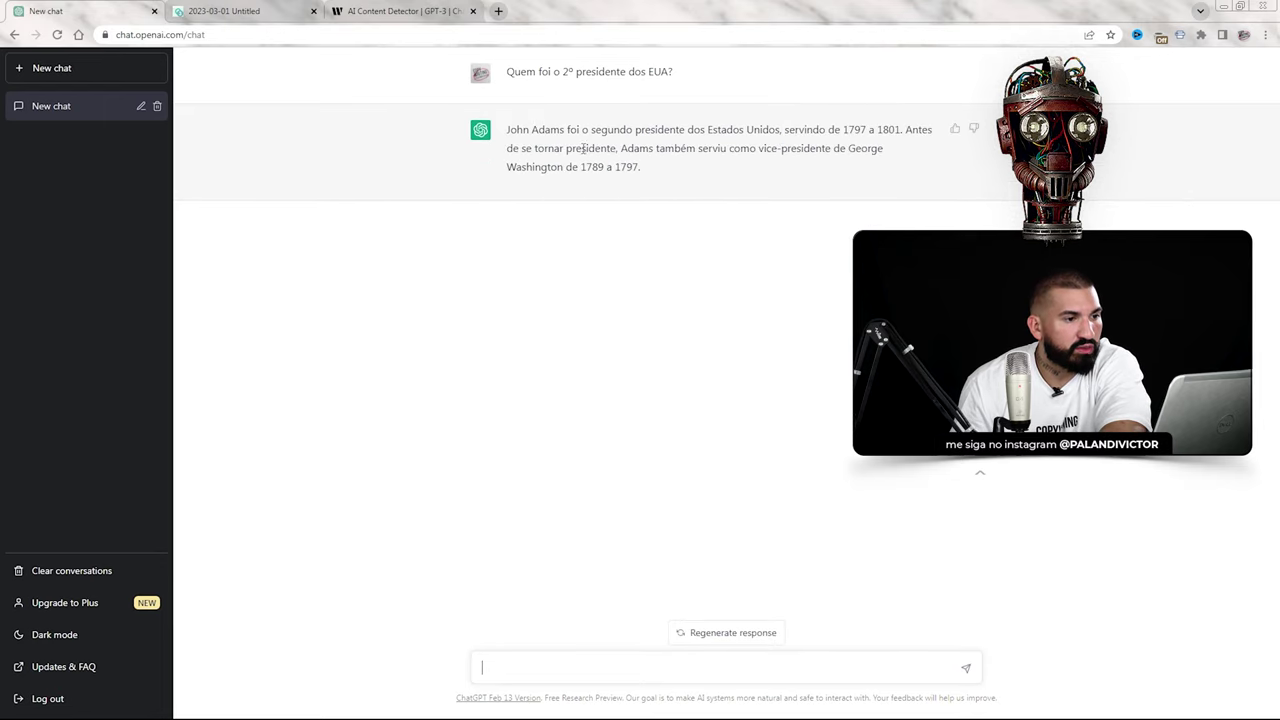
Compare the Copy.ai and ChatGPT answers to the question about the second US president
key(ctrl+Tab)
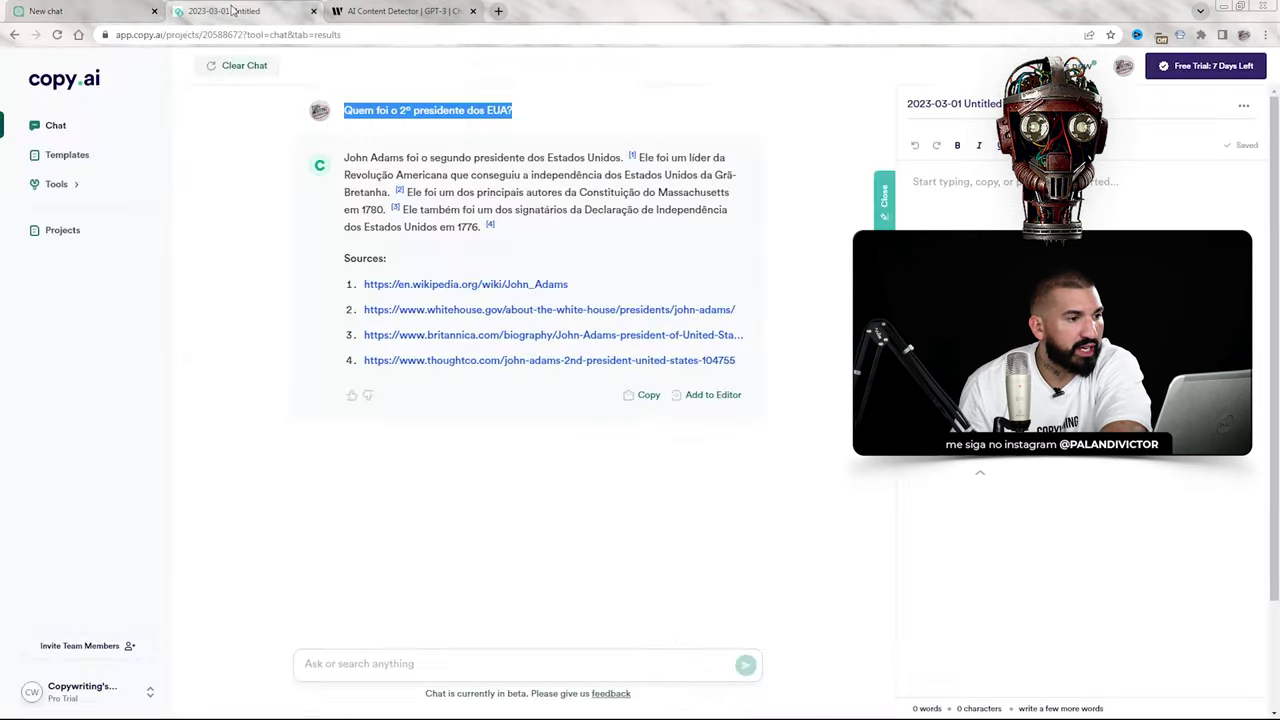
key(ctrl+shift+Tab)
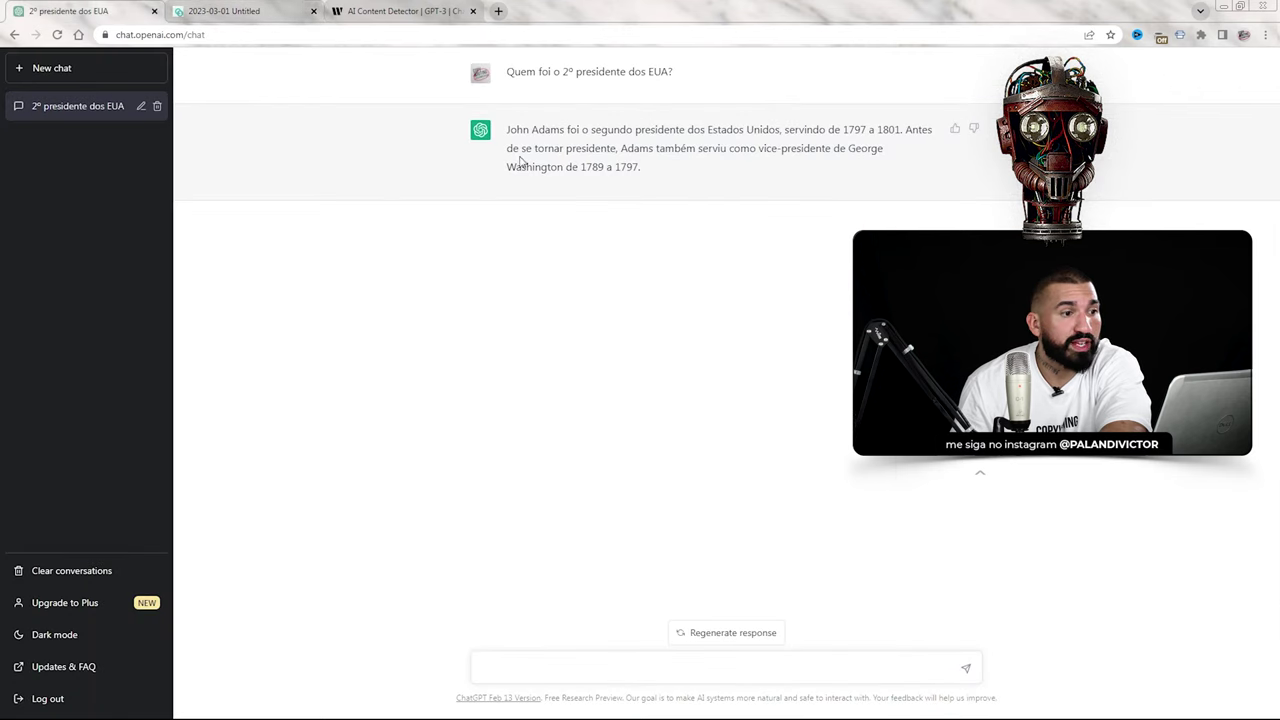
click(237, 7)
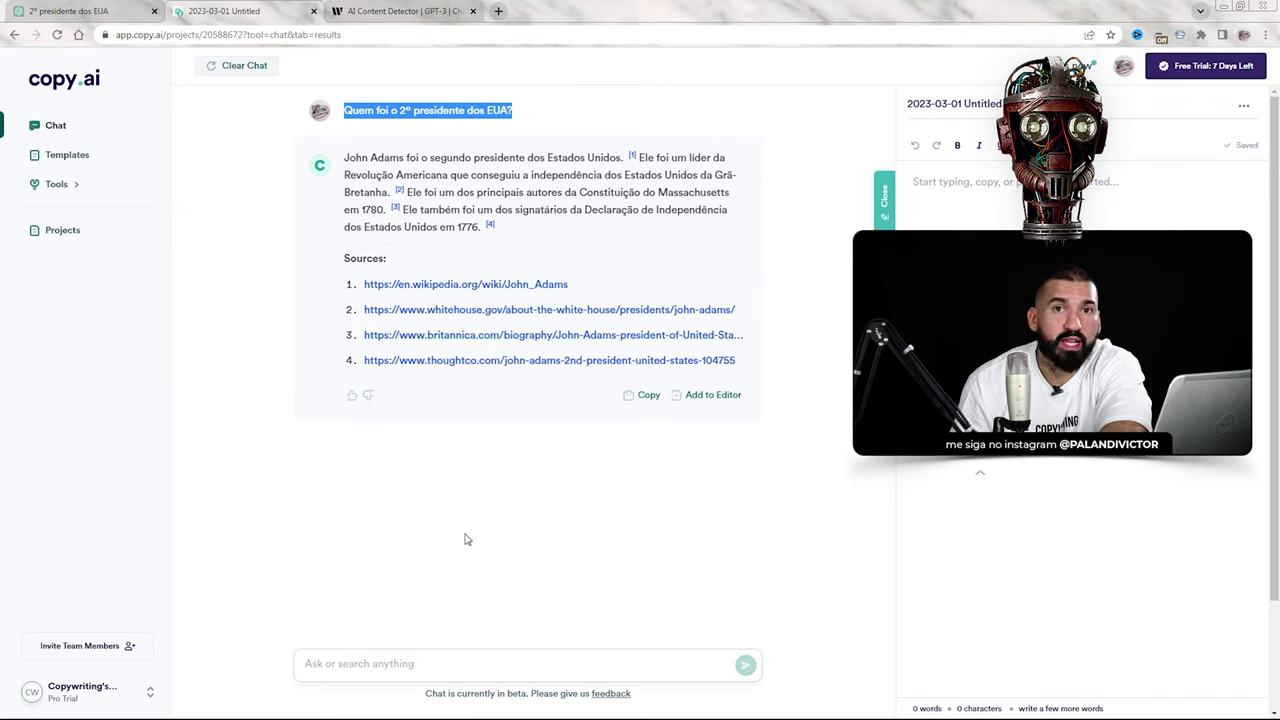
click(245, 196)
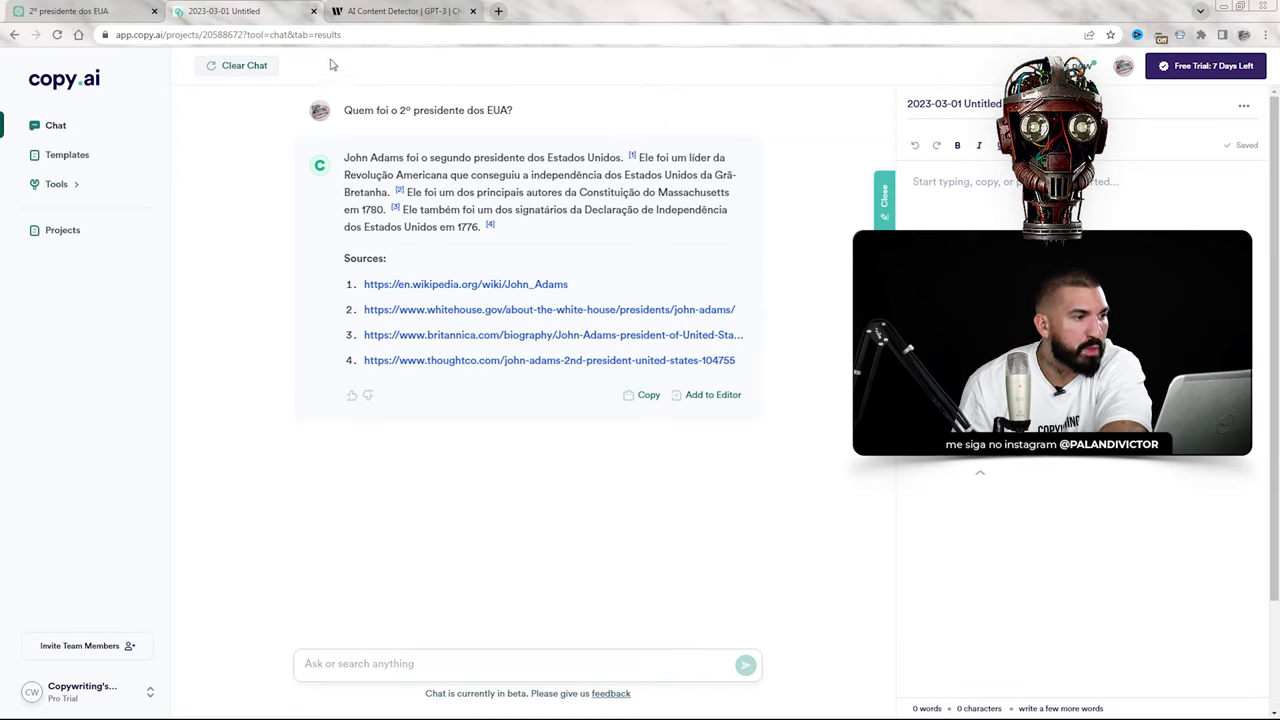
Clear the chat and send "Escreva uma legenda de foto para Instagram vendendo o meu iPhone usado e mostrando que é uma grande oportunidade"
click(248, 68)
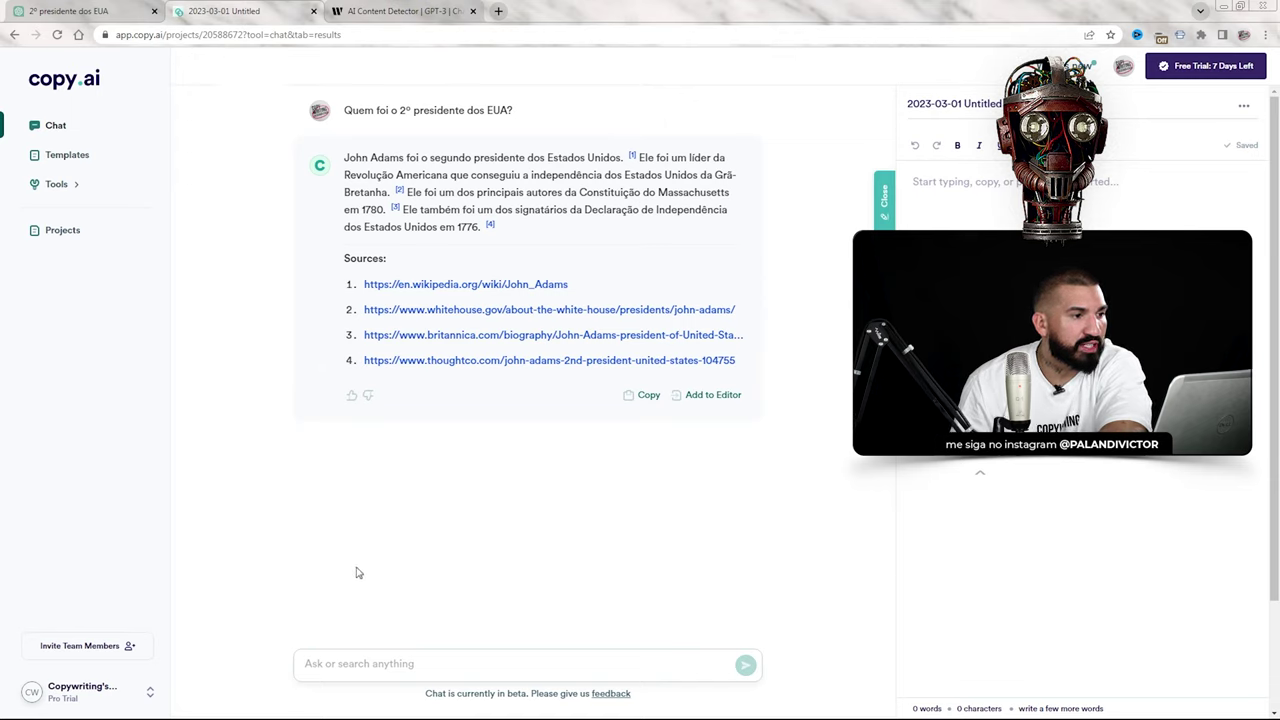
click(348, 673)
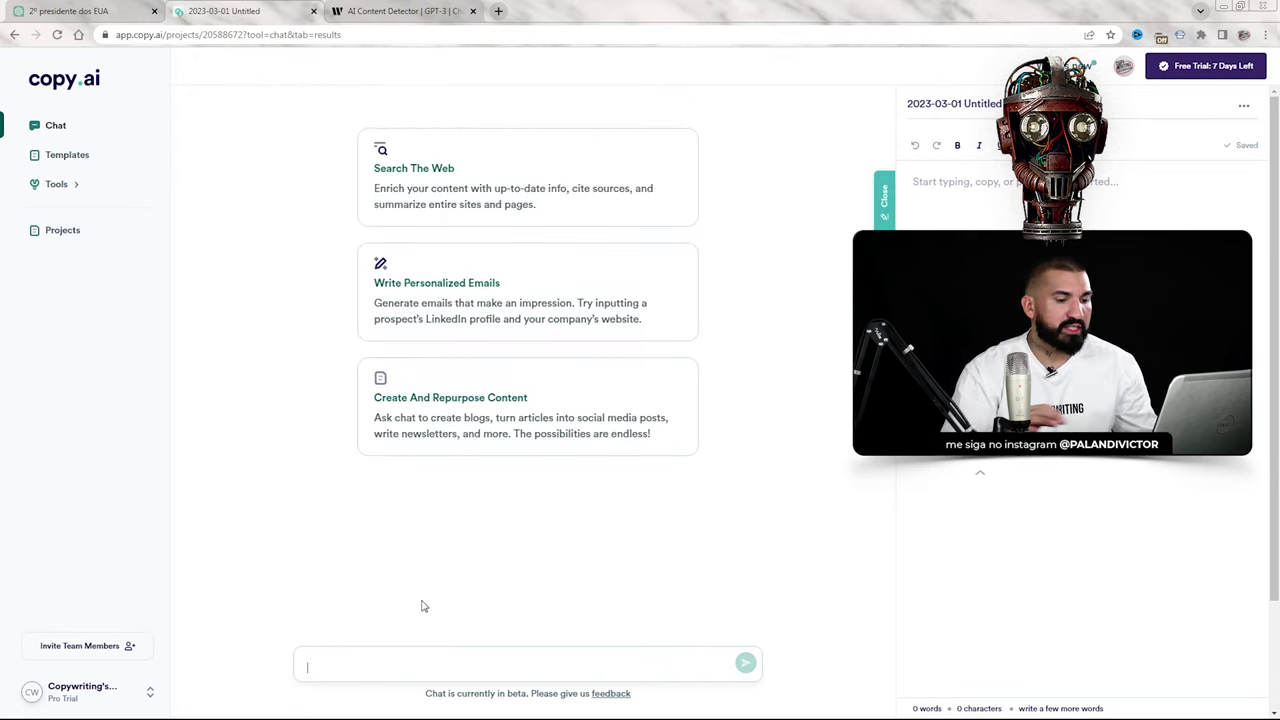
text(Escrev)
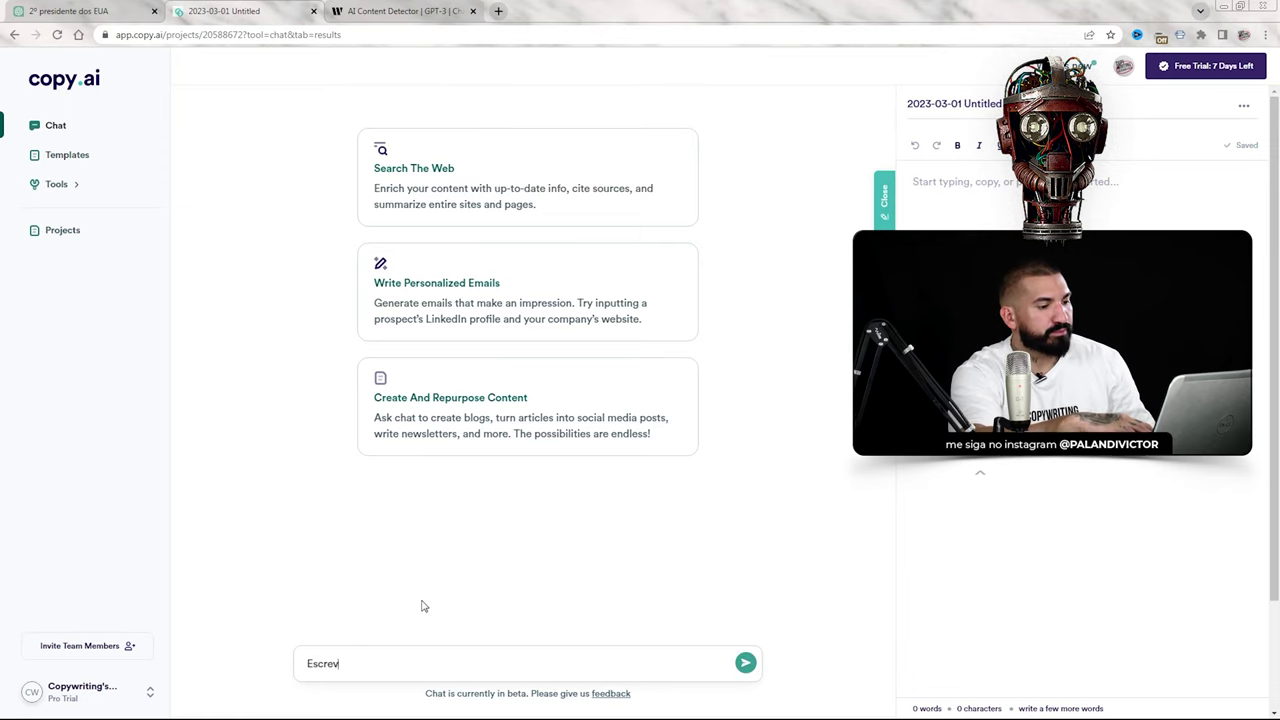
text(a uma legenda de foto )
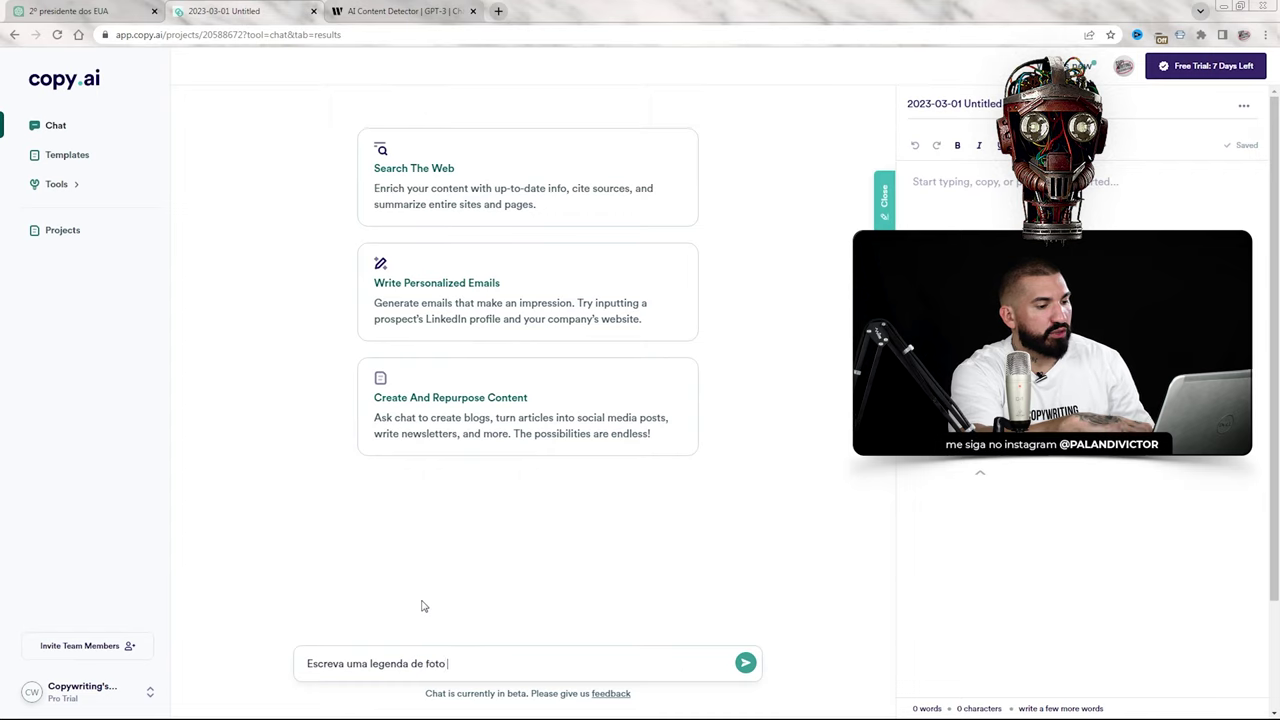
text(para Instagram )
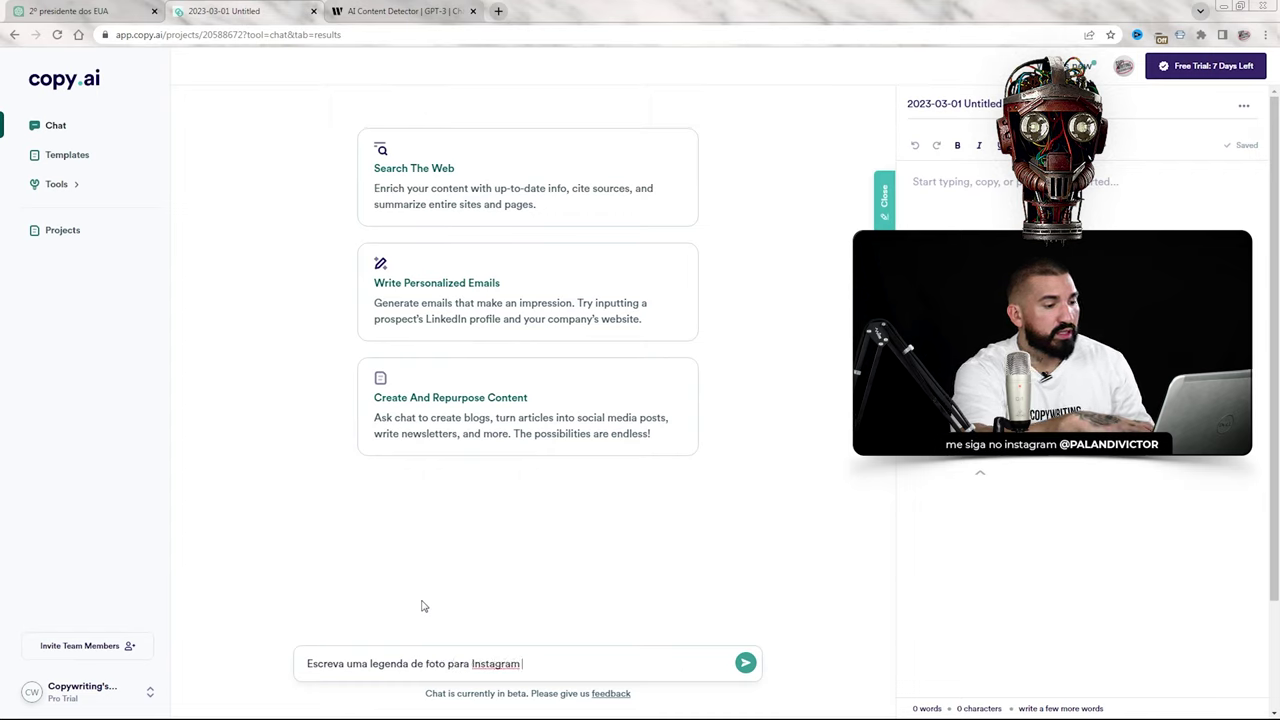
text(vendendo o)
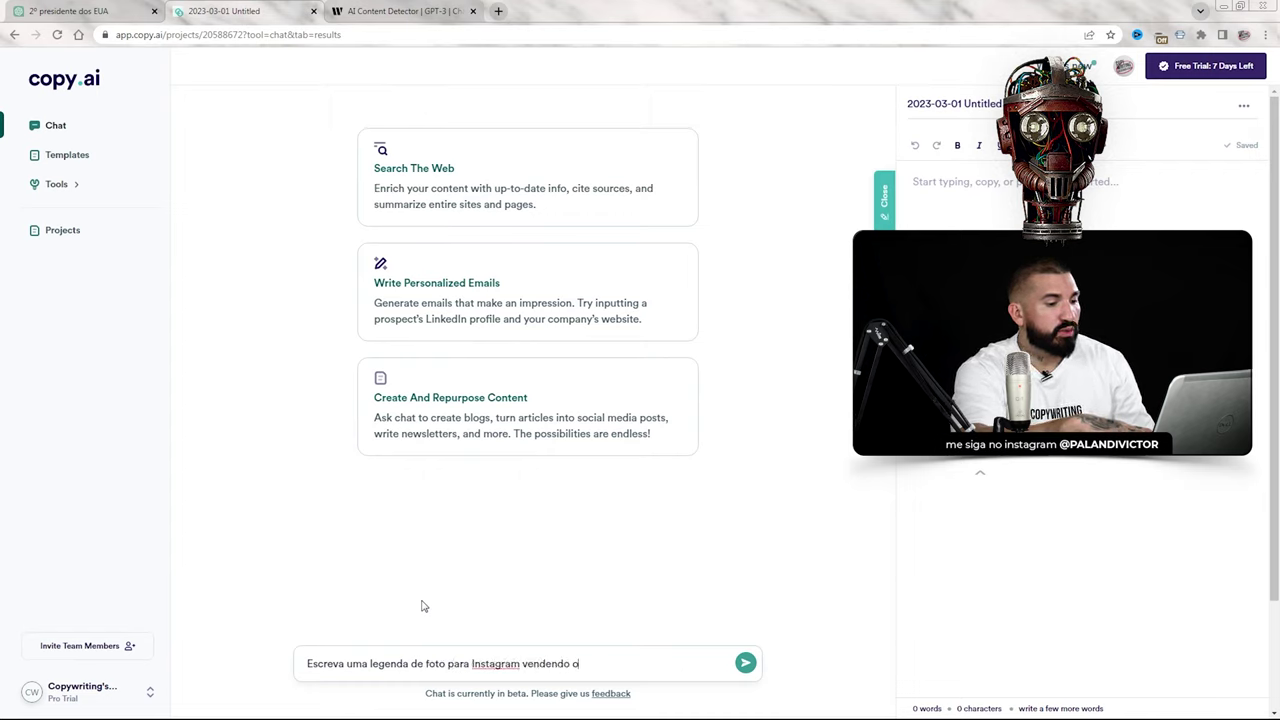
text( meu iPhone us)
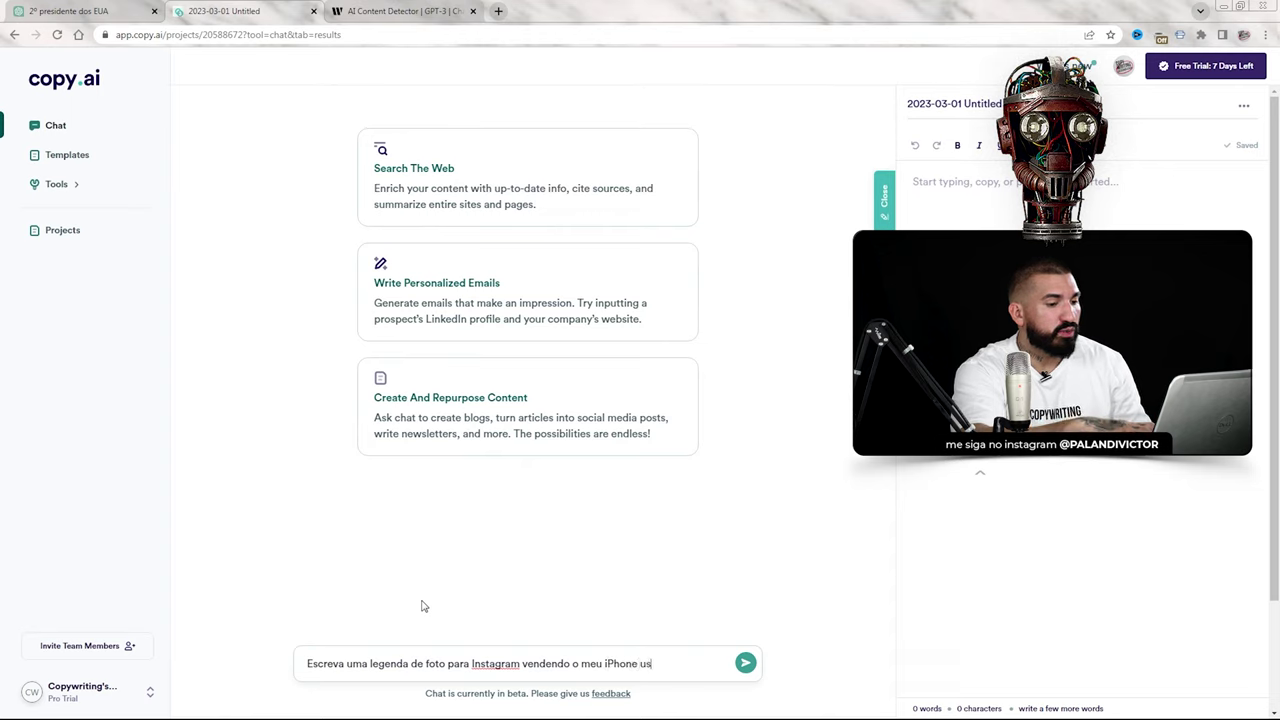
text(ado e mostrando que `pe)
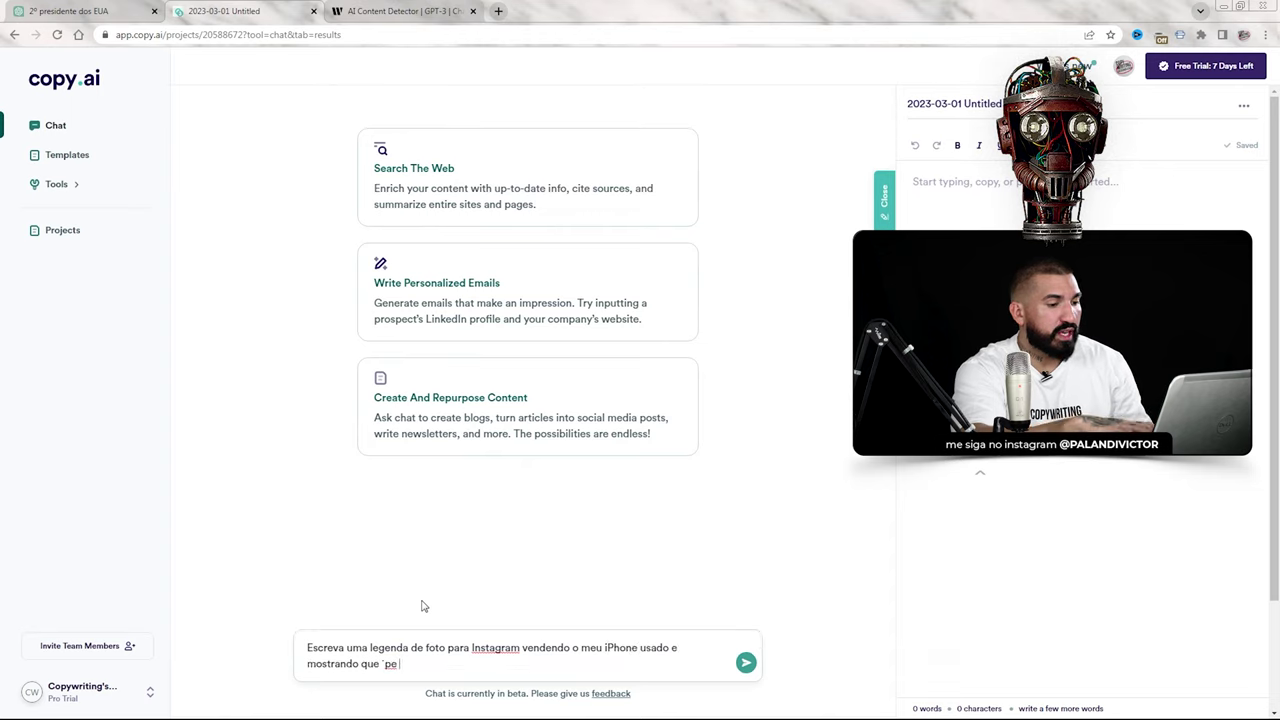
key(BackSpace)
key(BackSpace)
key(BackSpace)
key(BackSpace)
key(BackSpace)
text(é uma grande oportunidade)
key(Return)
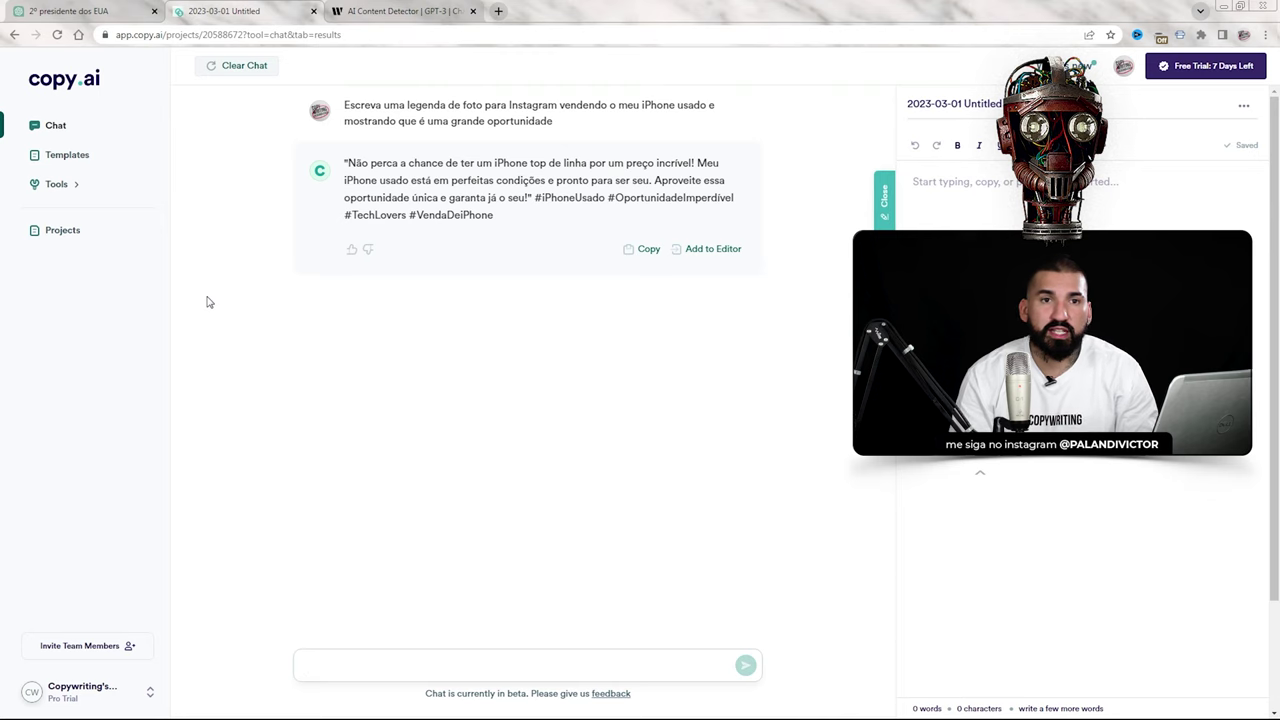
Switch to ChatGPT and send the prompt "ideias de hashtag para iphone"
click(88, 9)
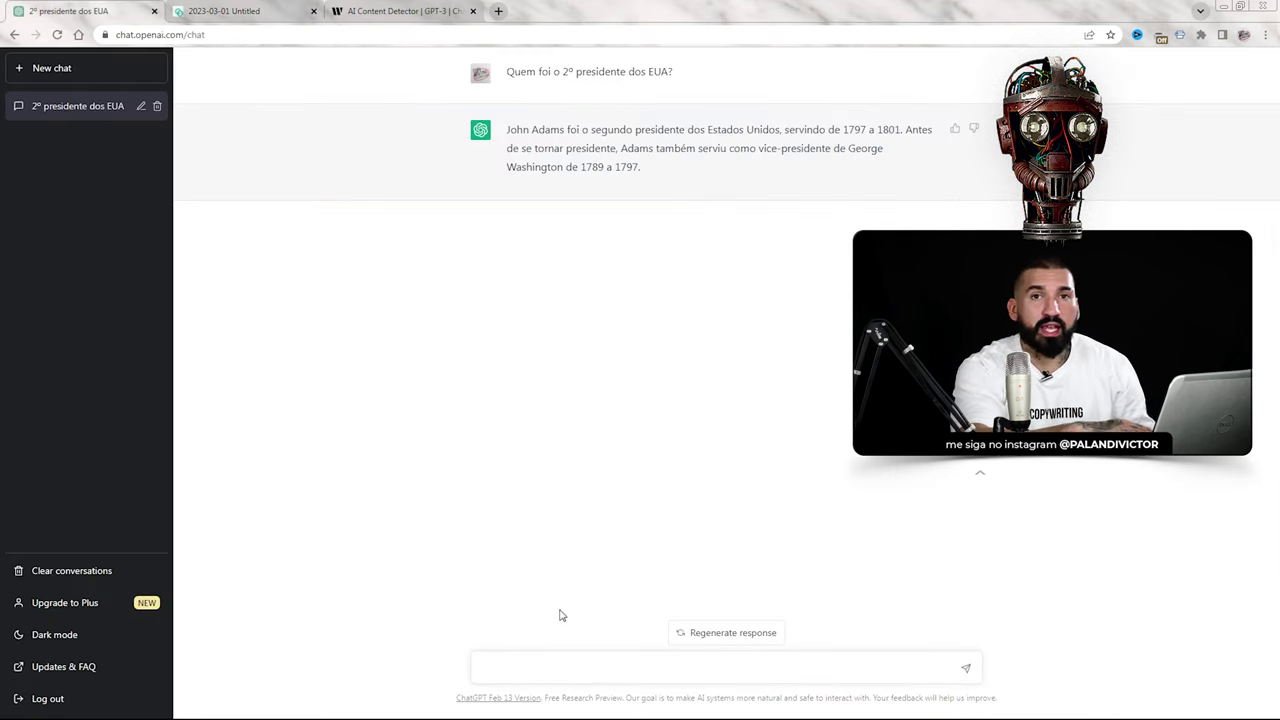
text(ideias de ha)
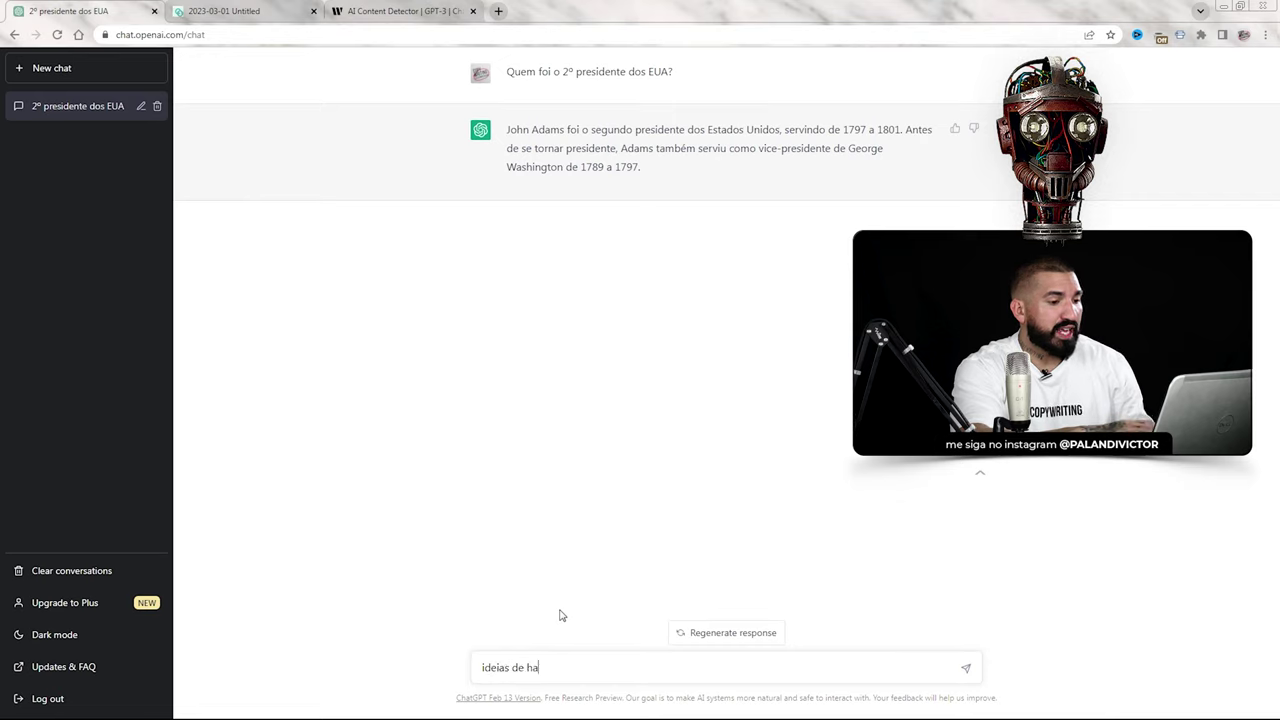
text(shtag para i)
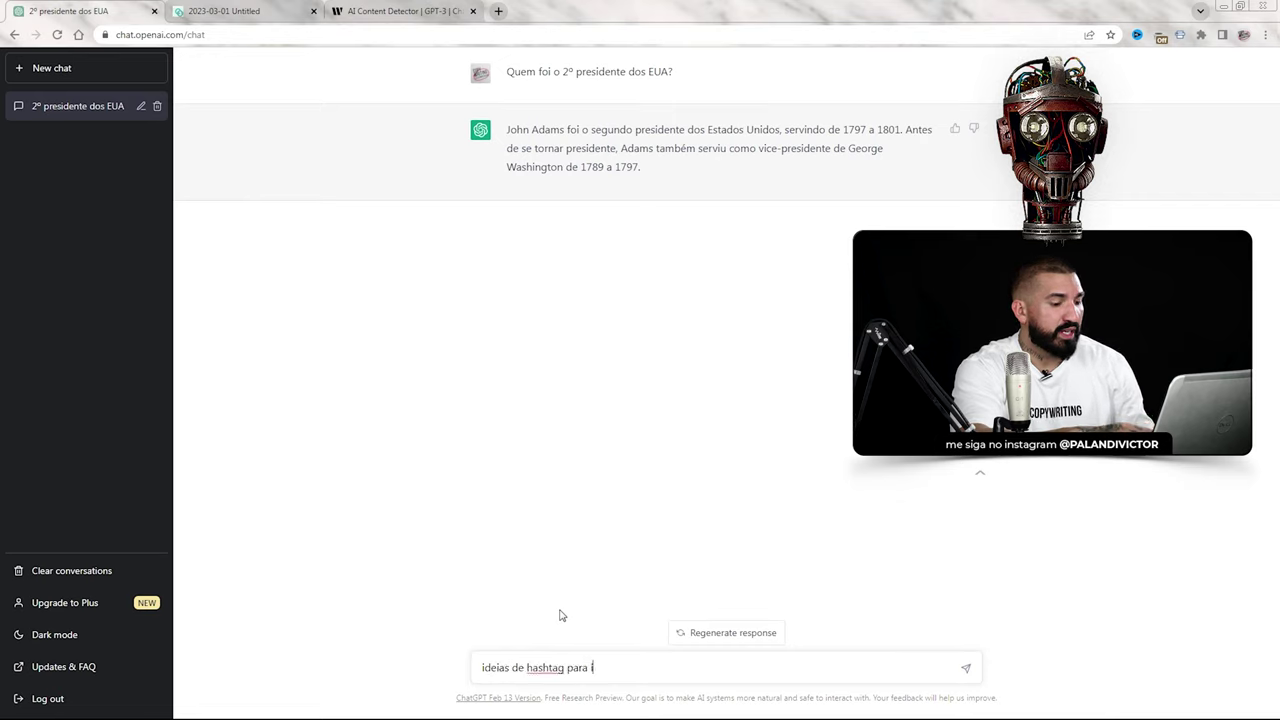
text(phone)
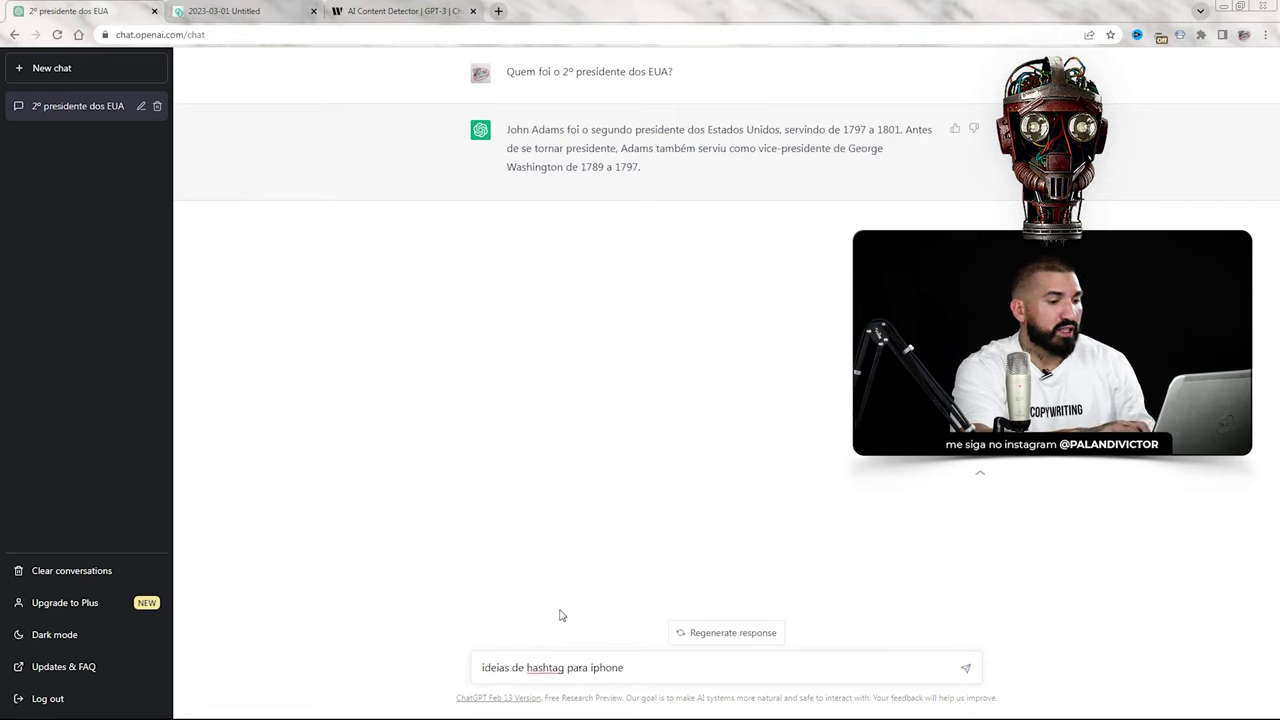
key(Return)
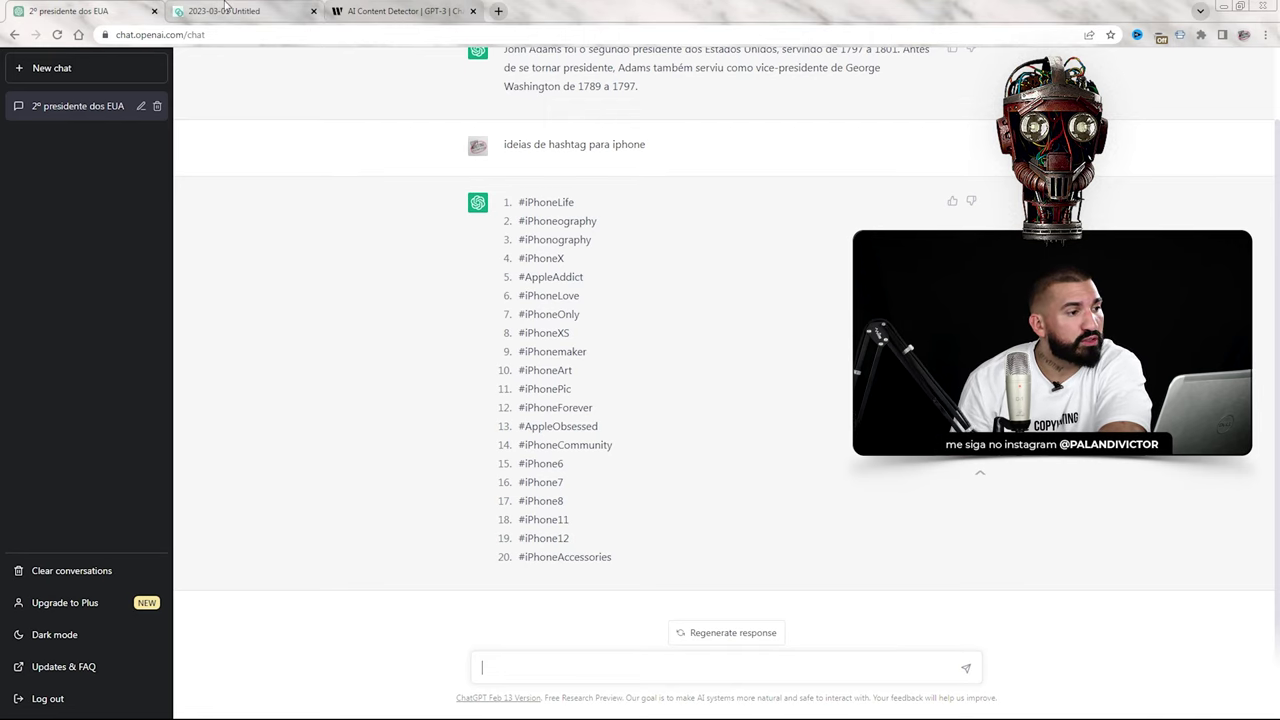
Compare the hashtags in Copy.ai's iPhone caption with the hashtag ideas from ChatGPT
click(226, 8)
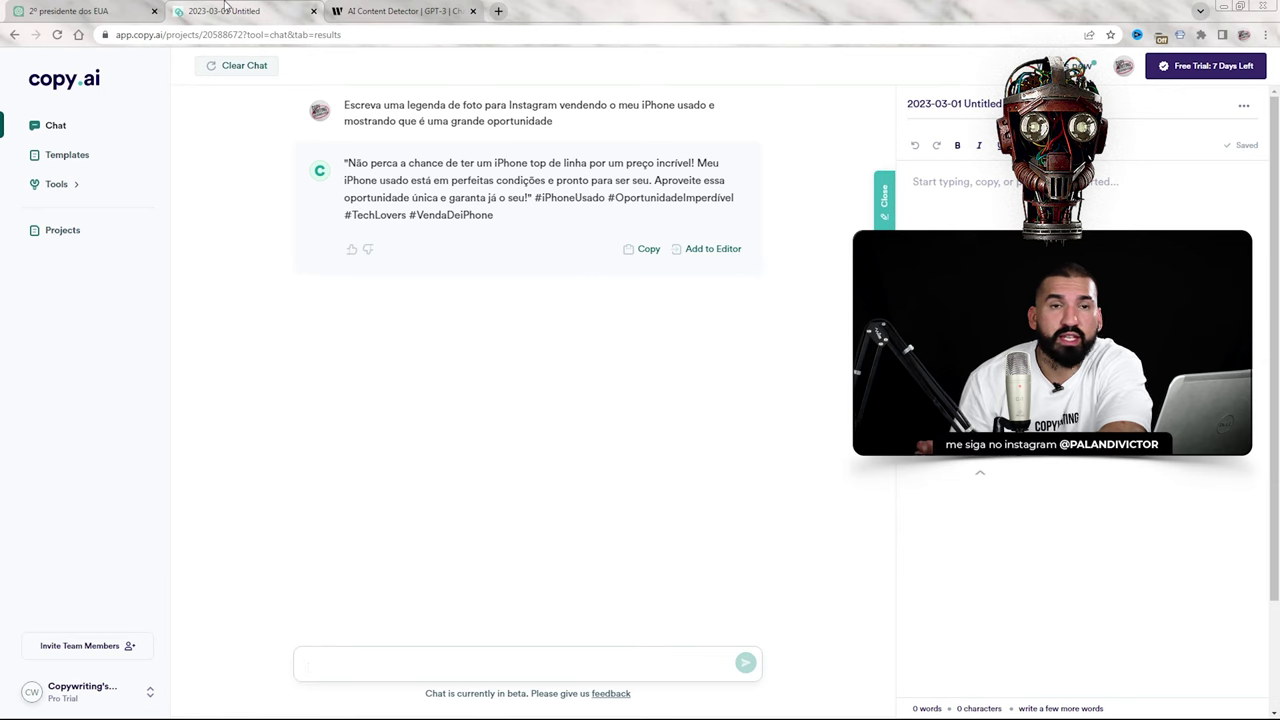
click(46, 8)
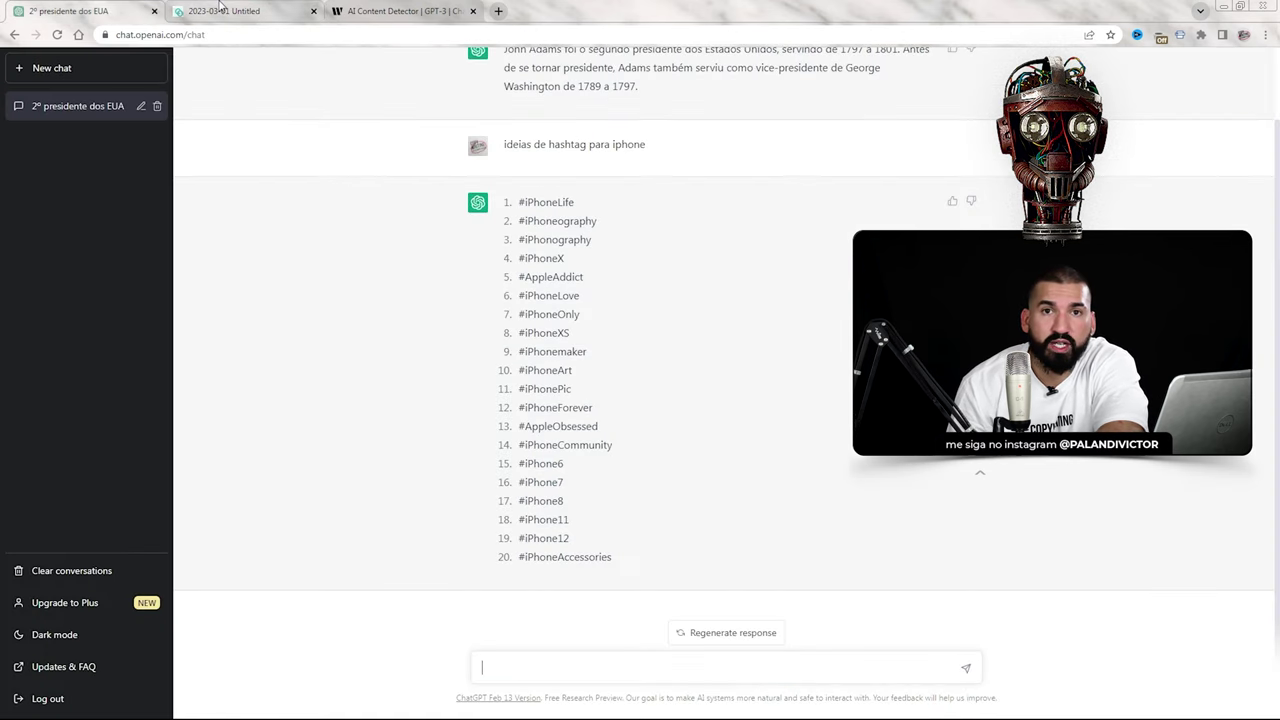
click(220, 8)
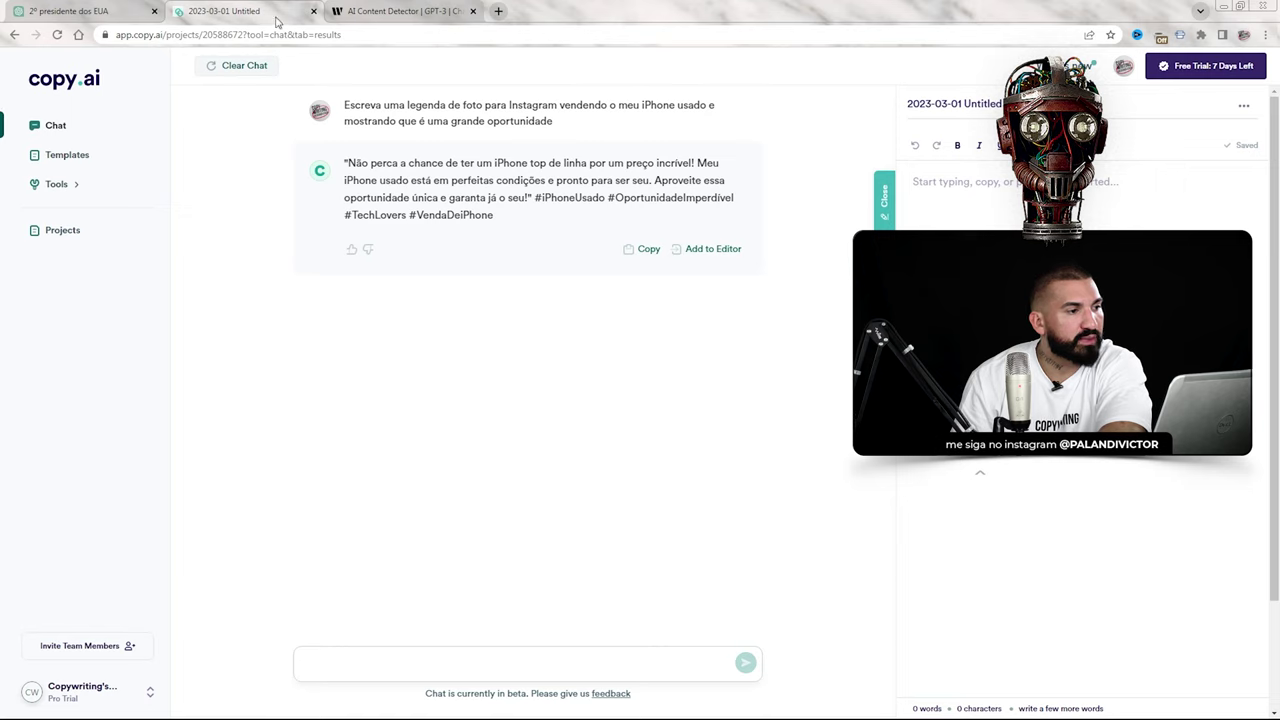
Clear the Copy.ai chat and send "Escrever um artigo vendendo um curso de como consertar geladeira com 1500 caracteres"
click(262, 68)
click(383, 668)
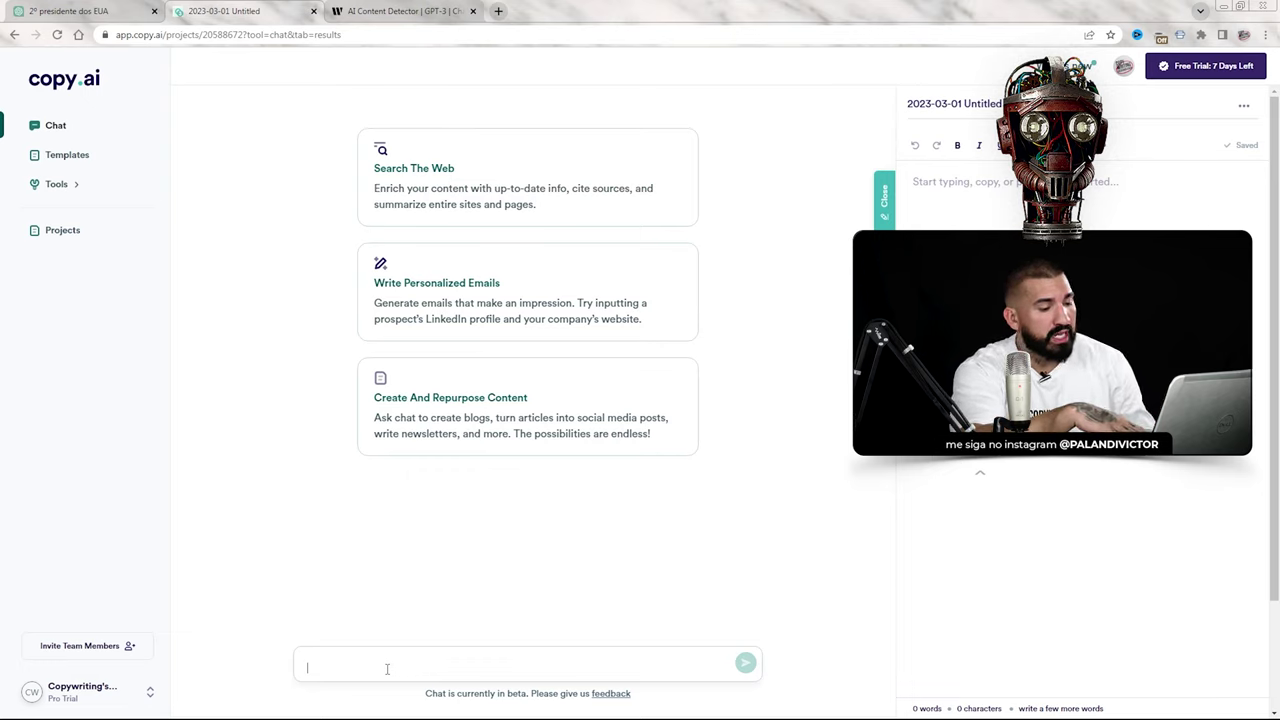
text(E)
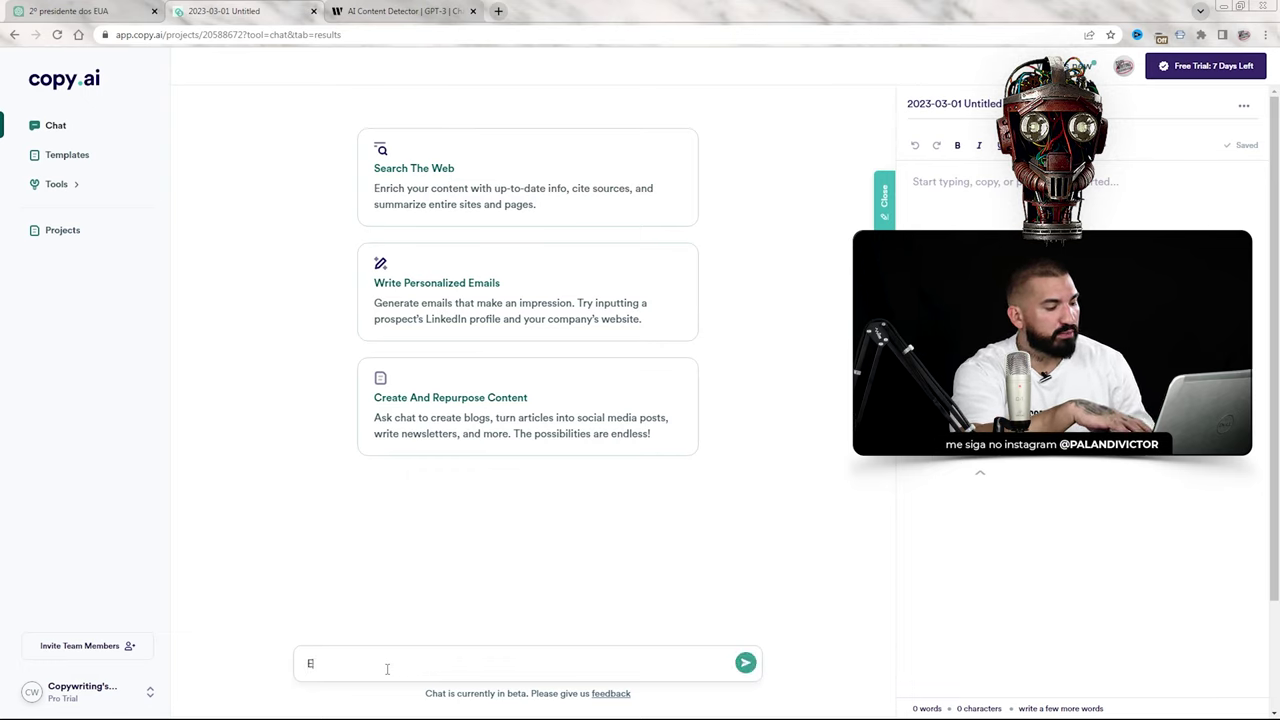
text(screvaer u)
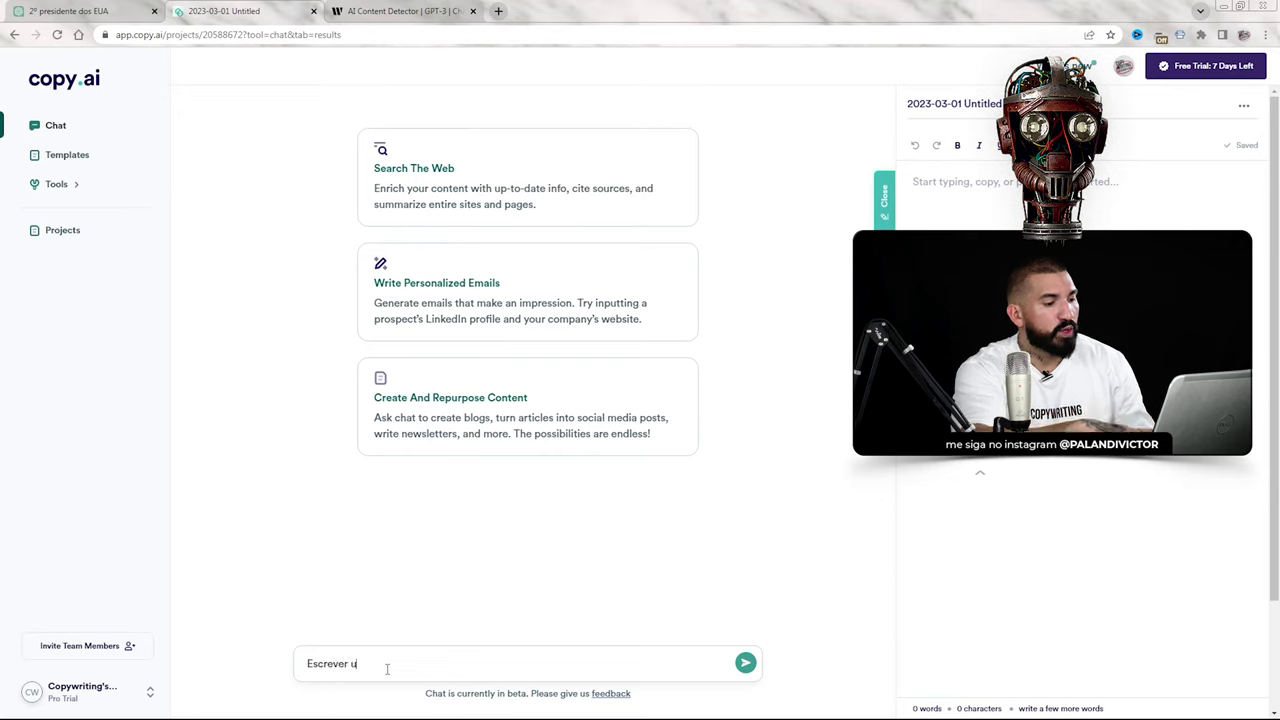
text(m artigo vendendo )
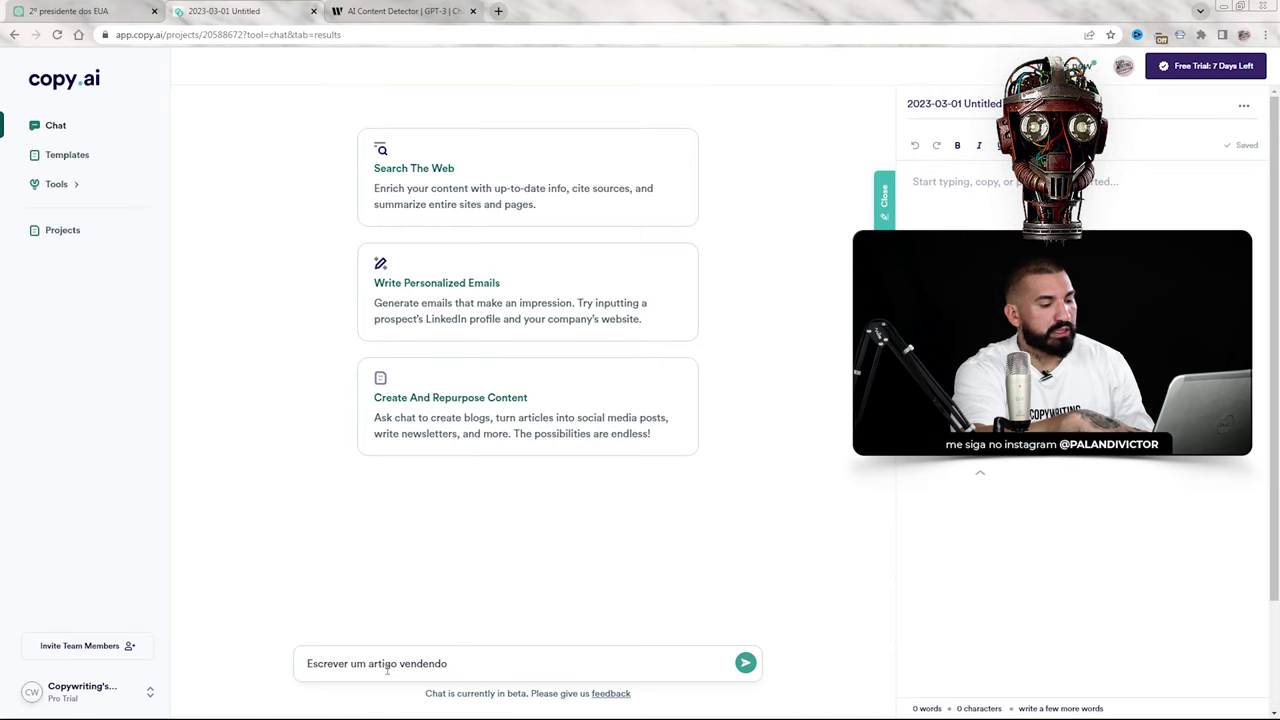
text(um curso d)
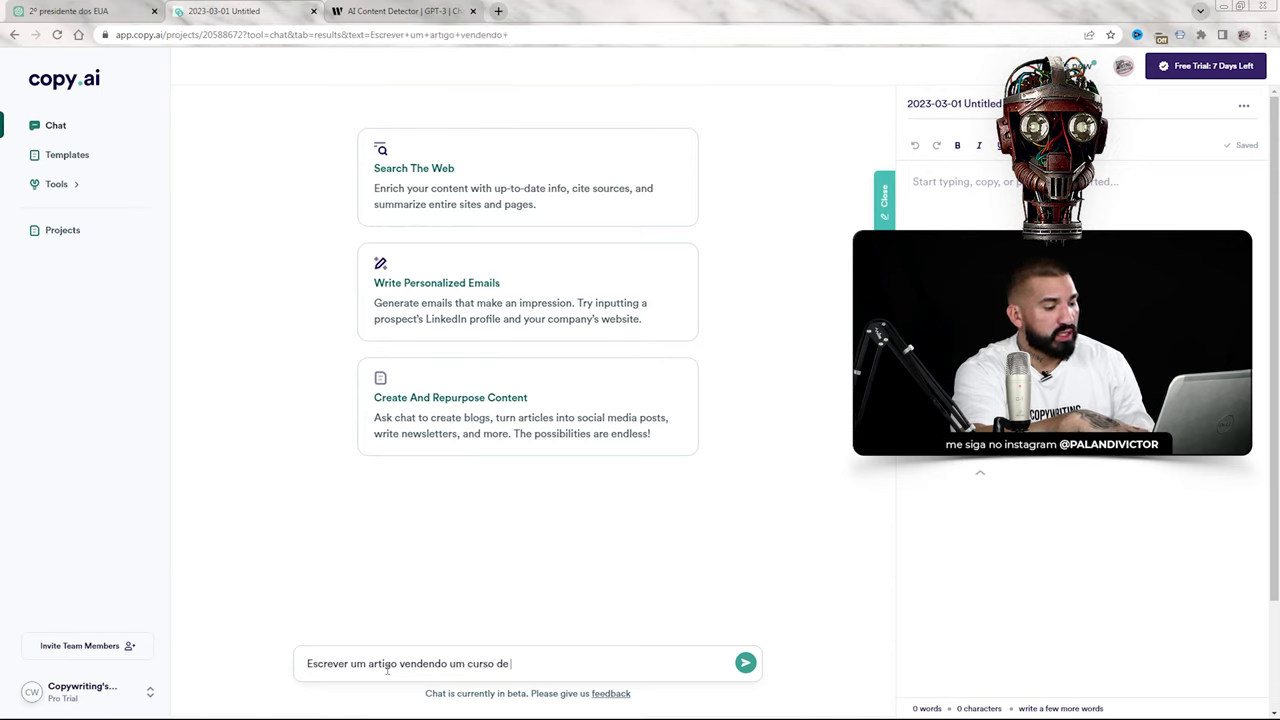
text(e )
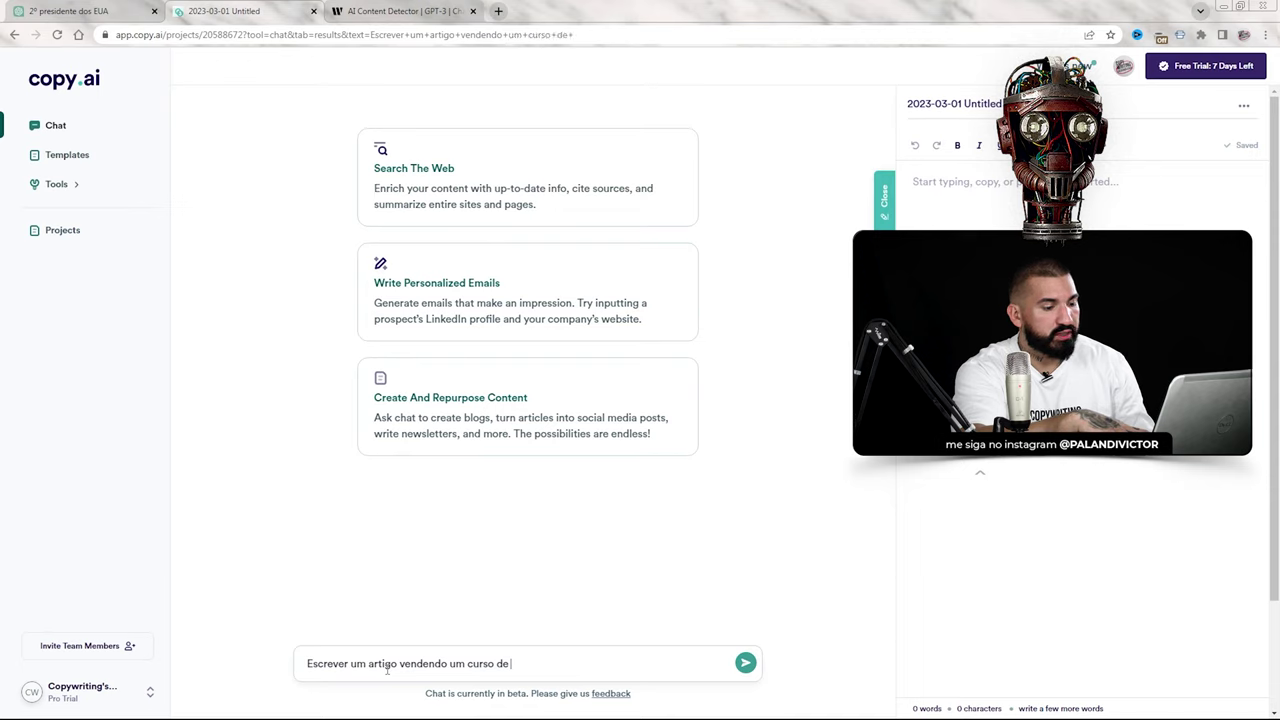
text(como)
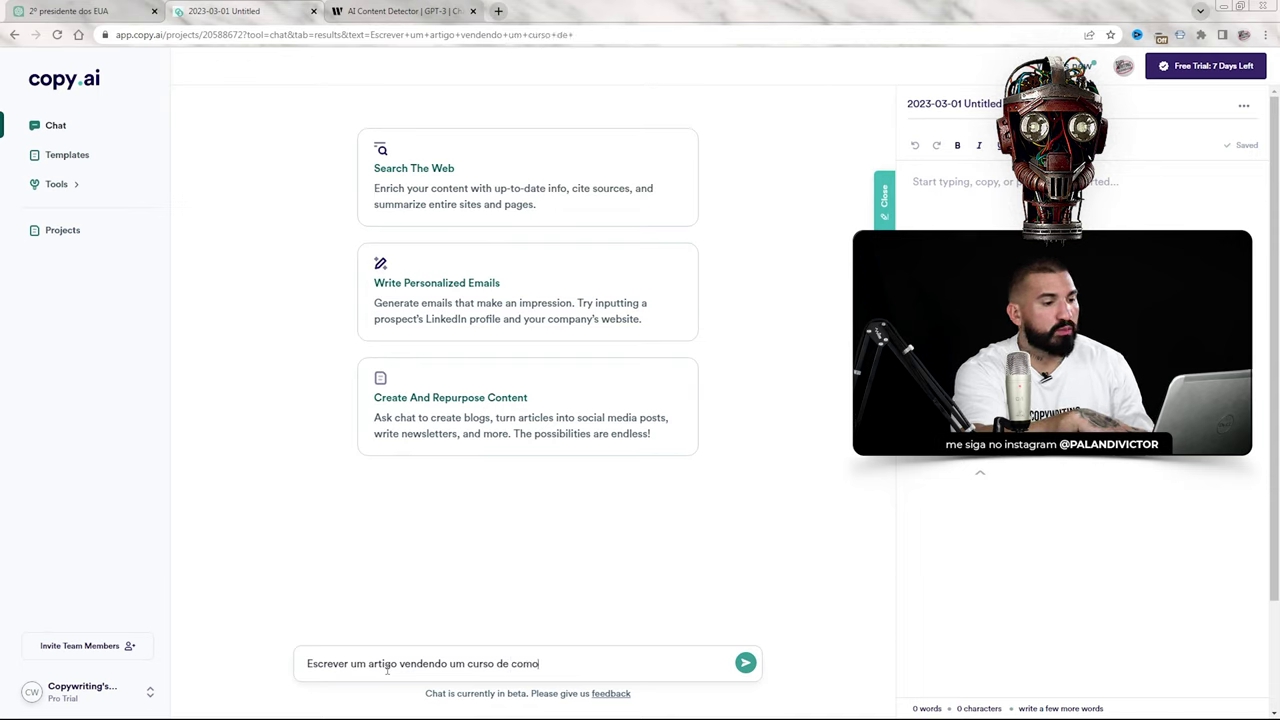
text( consertar gelad)
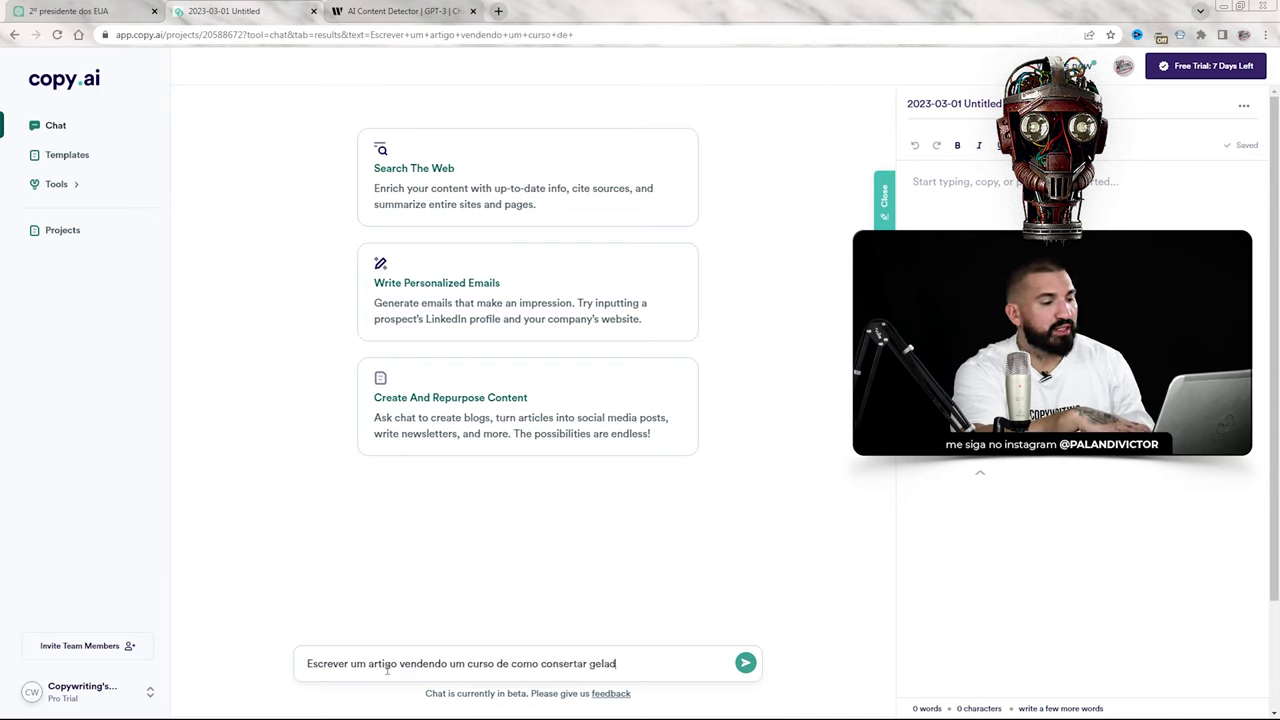
text(eira com 1500 caracxt)
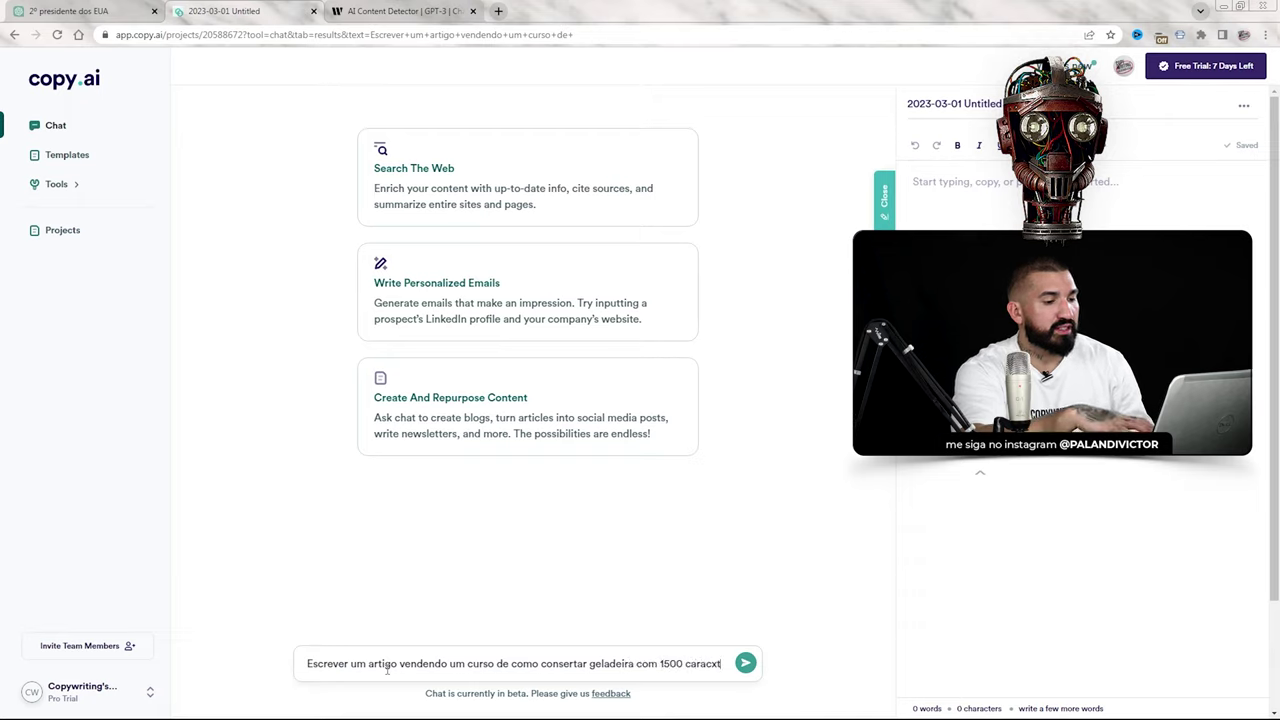
text(eres)
key(Return)
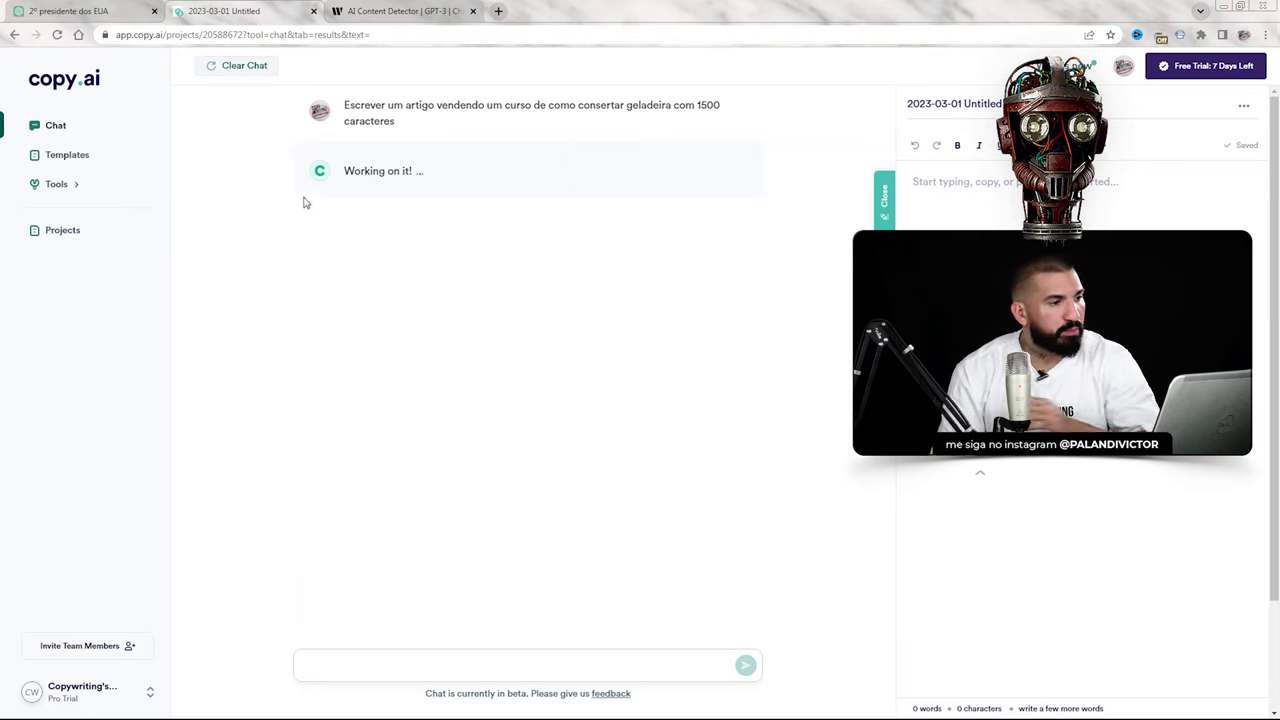
Copy the refrigerator-repair article prompt from the Copy.ai chat and submit it in ChatGPT
drag(401, 126, 343, 104)
key(ctrl+c)
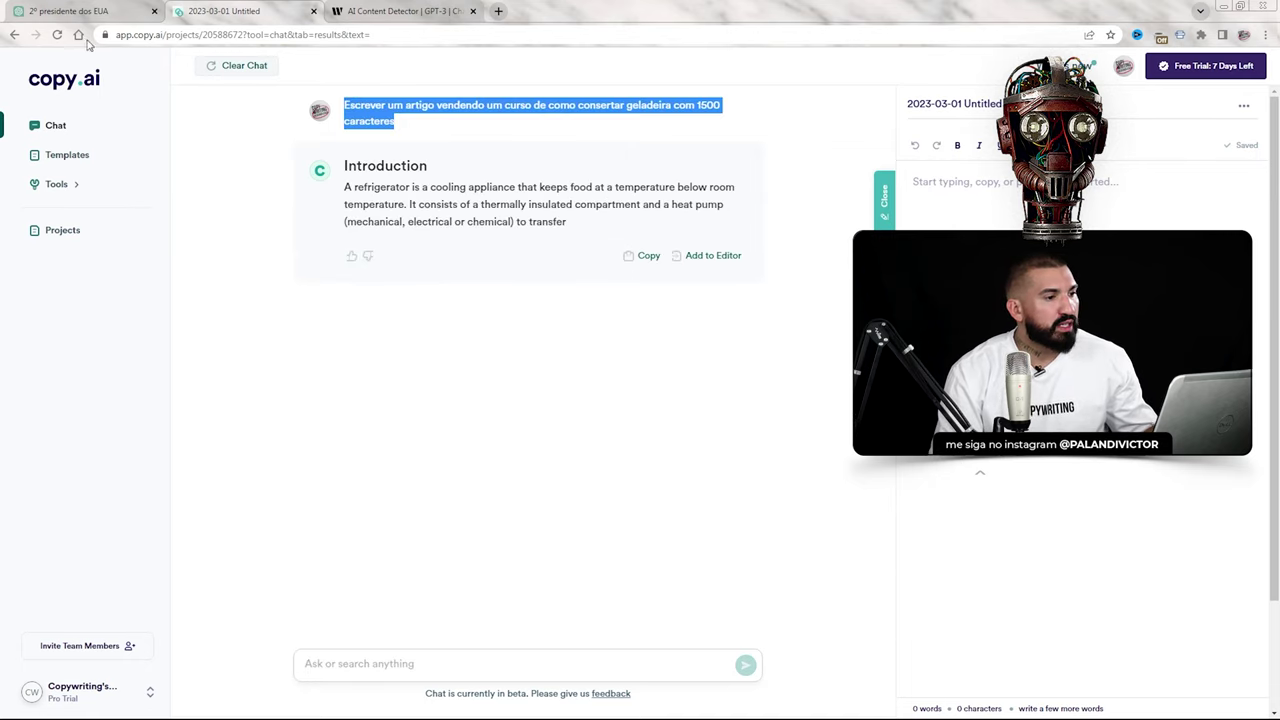
click(75, 12)
click(500, 666)
key(ctrl+v)
key(Return)
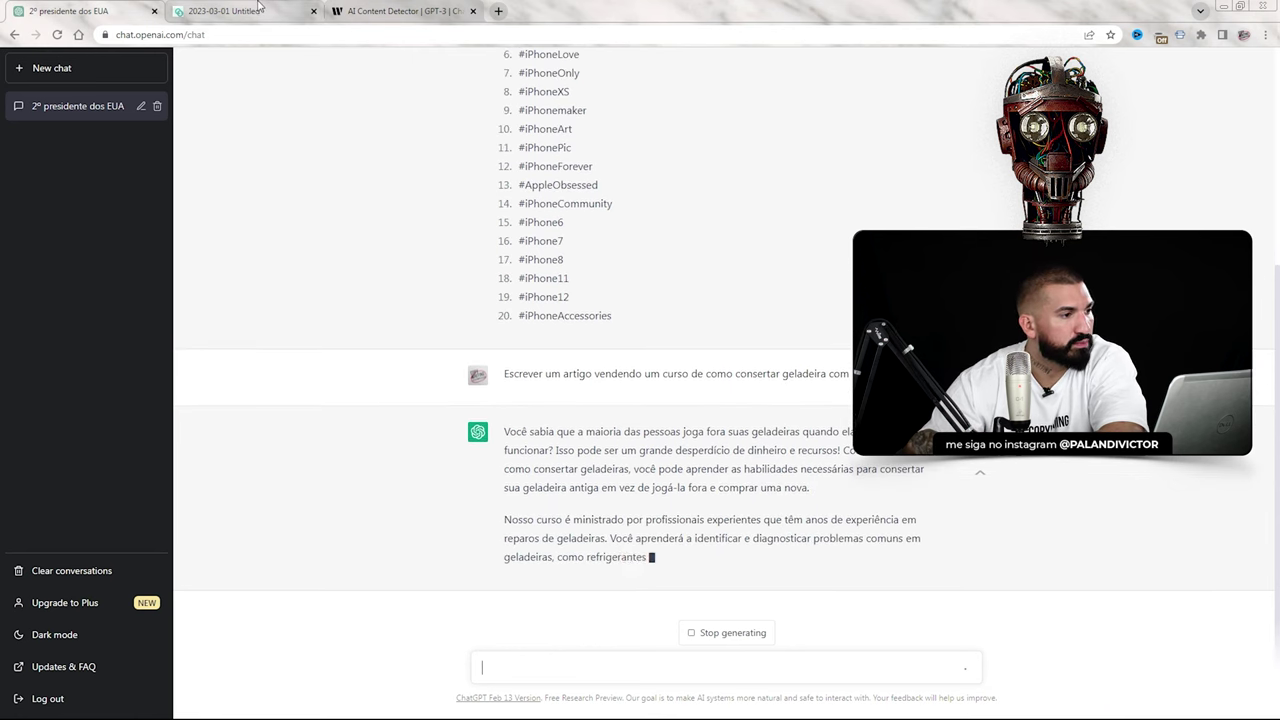
Switch to Copy.ai and examine its refrigerator article's sections against the submitted prompt
click(203, 10)
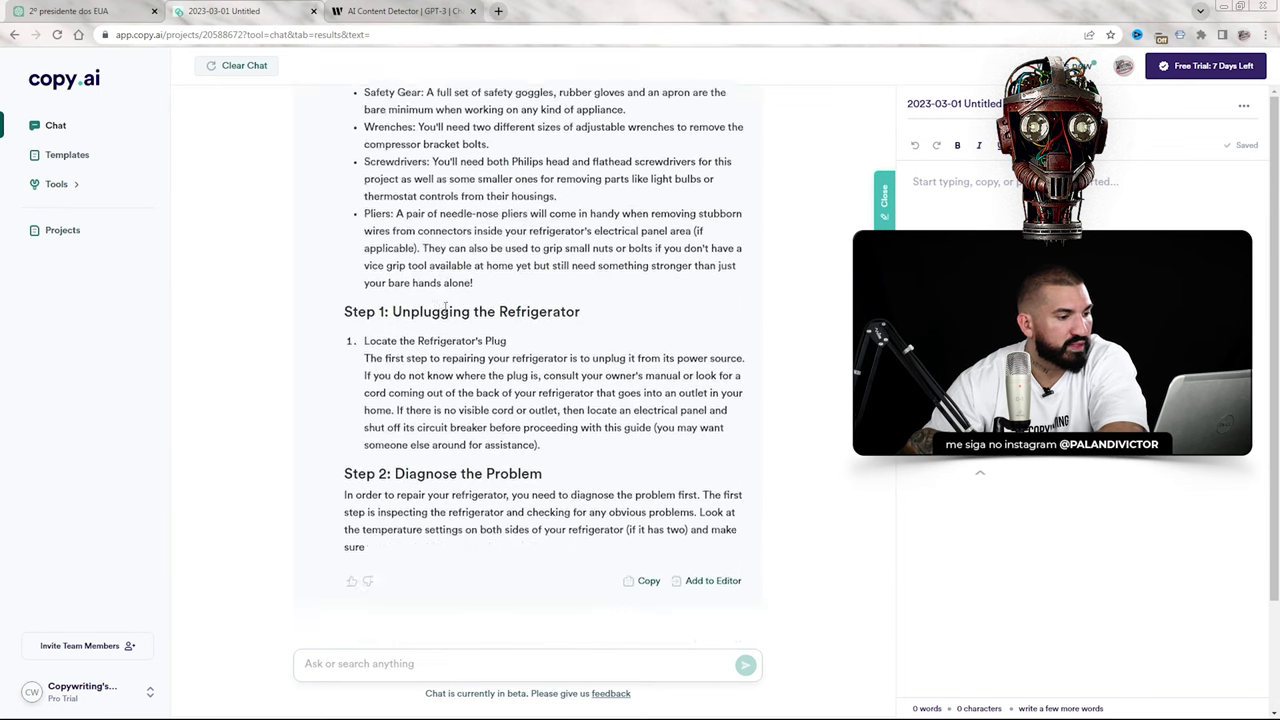
scroll(432, 270, up, 1)
scroll(432, 270, up, 1)
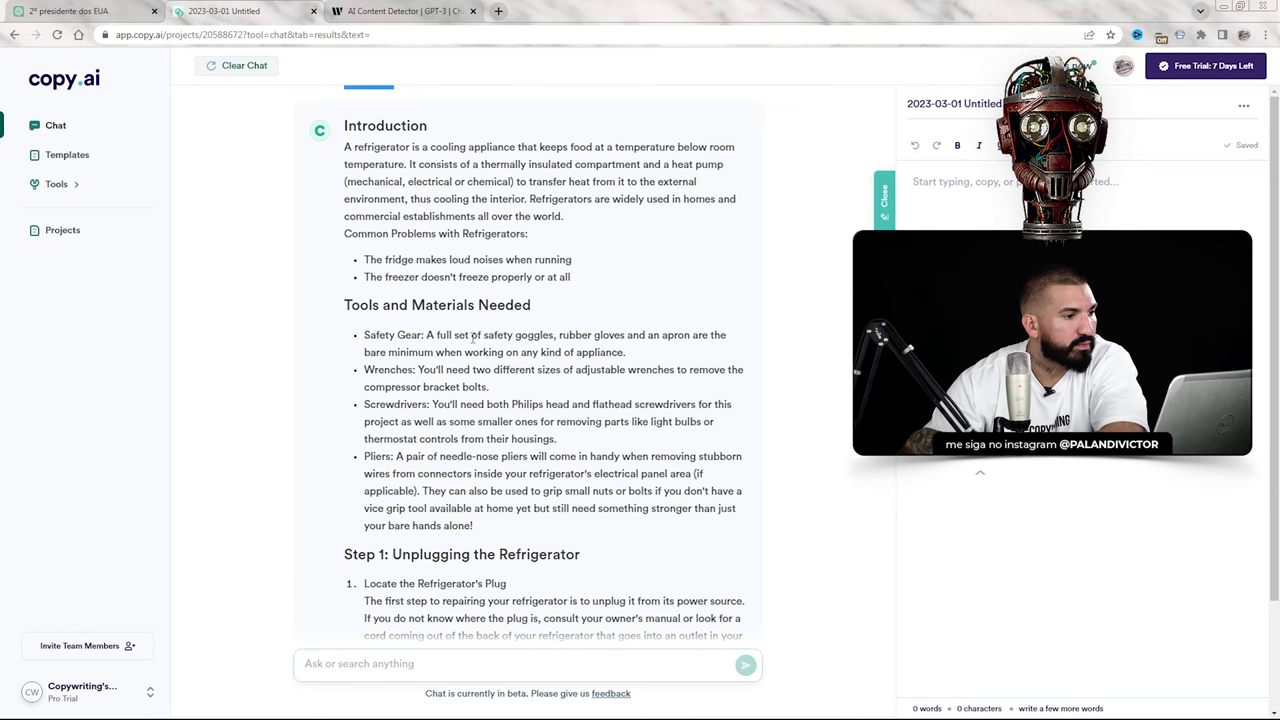
scroll(478, 338, up, 1)
scroll(483, 331, down, 2)
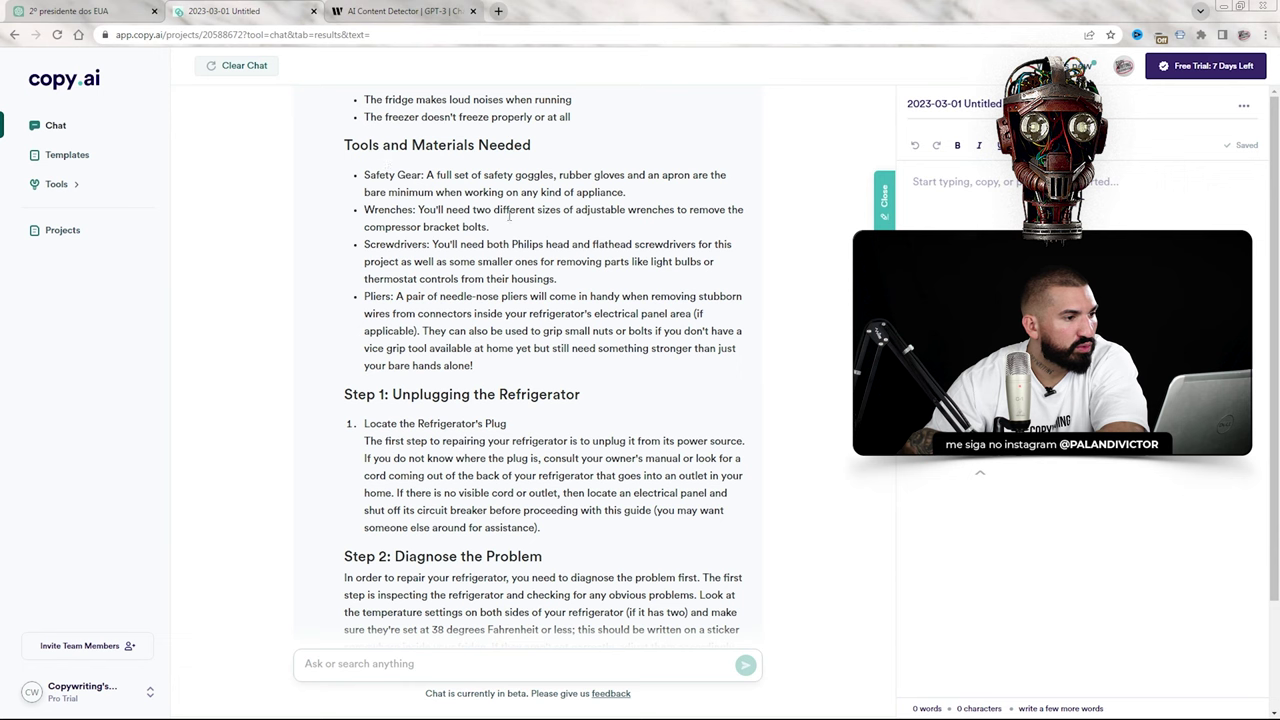
scroll(507, 314, down, 4)
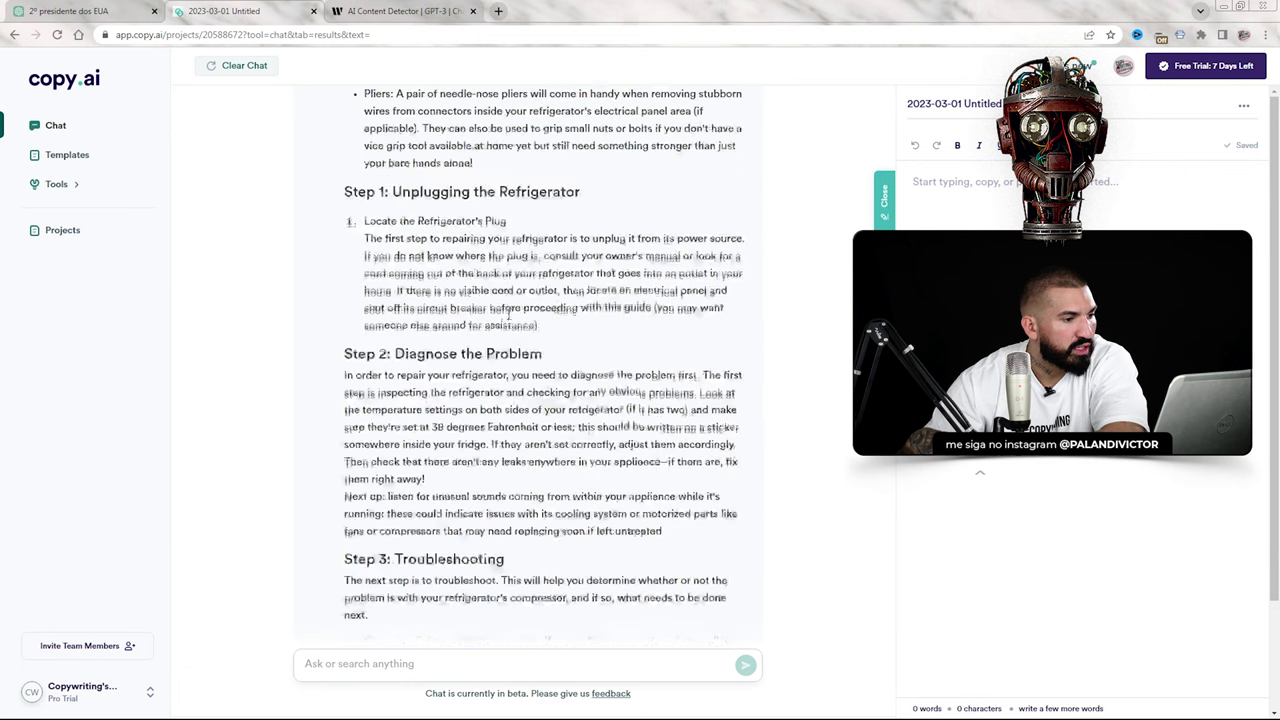
scroll(514, 294, up, 2)
scroll(514, 293, up, 5)
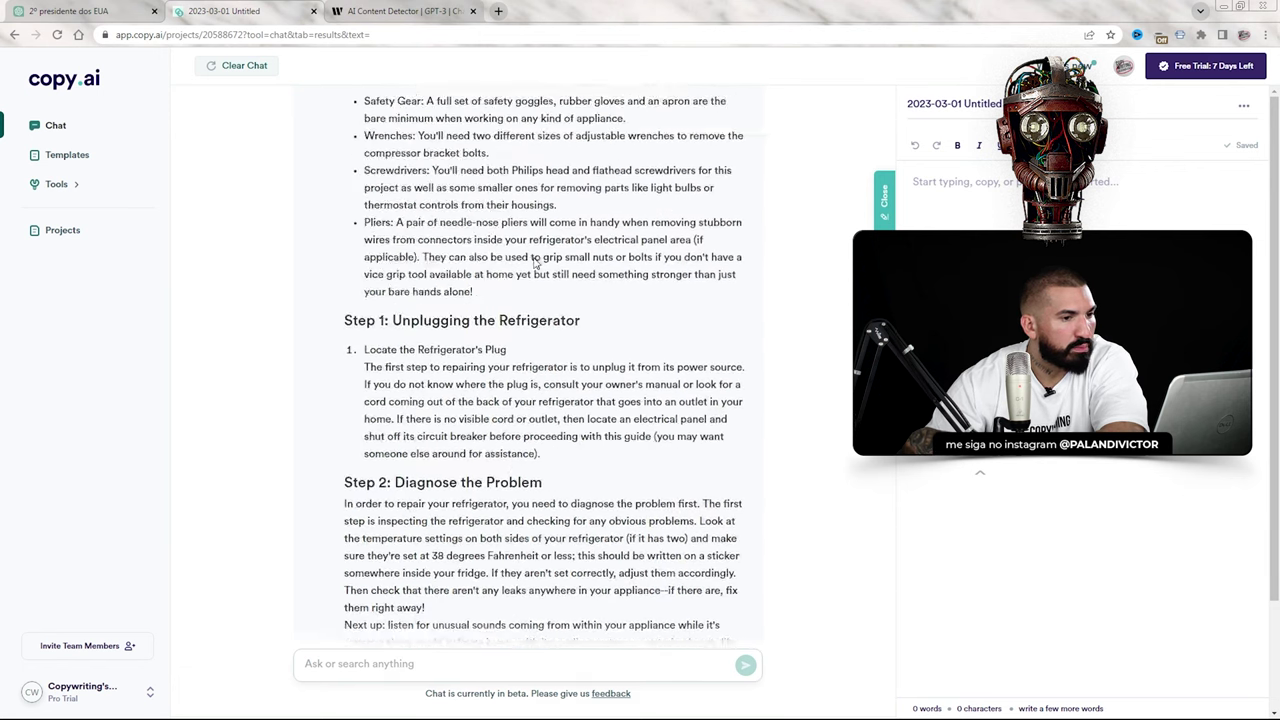
drag(398, 121, 434, 79)
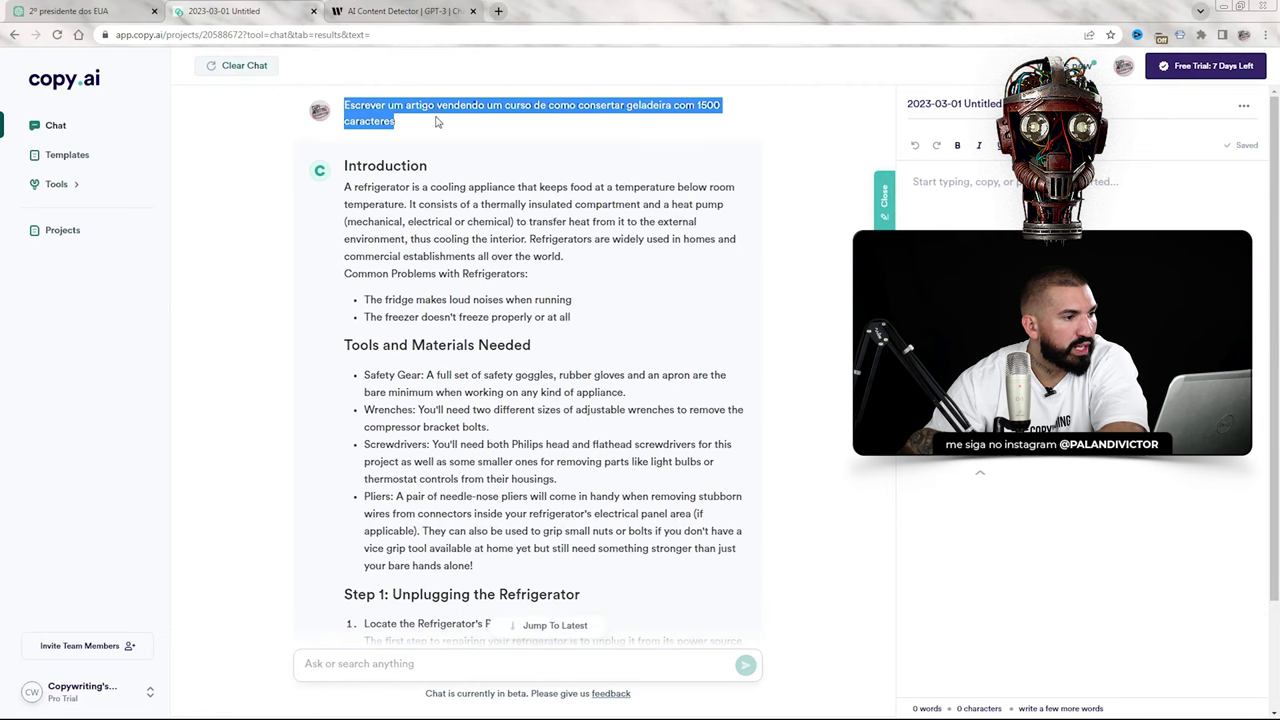
click(437, 121)
Copy ChatGPT's full refrigerator-repair article and paste it into Writer's AI Content Detector
click(118, 10)
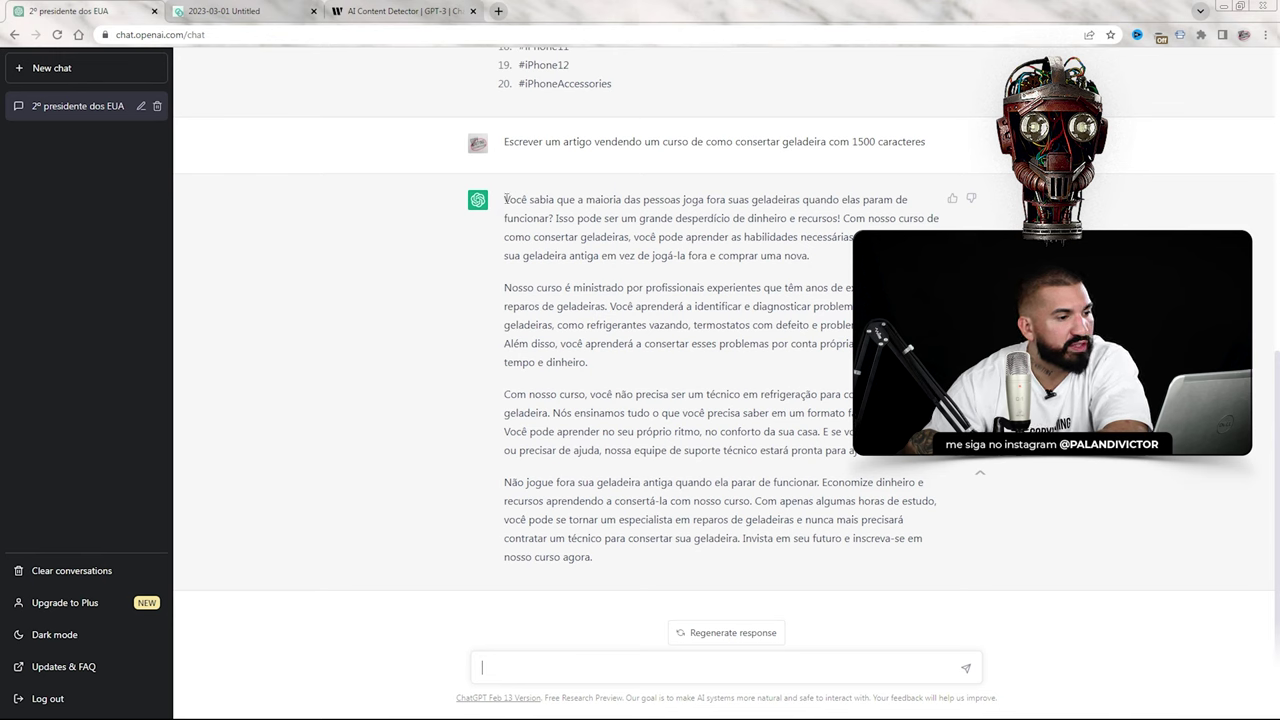
drag(505, 199, 709, 567)
key(ctrl+c)
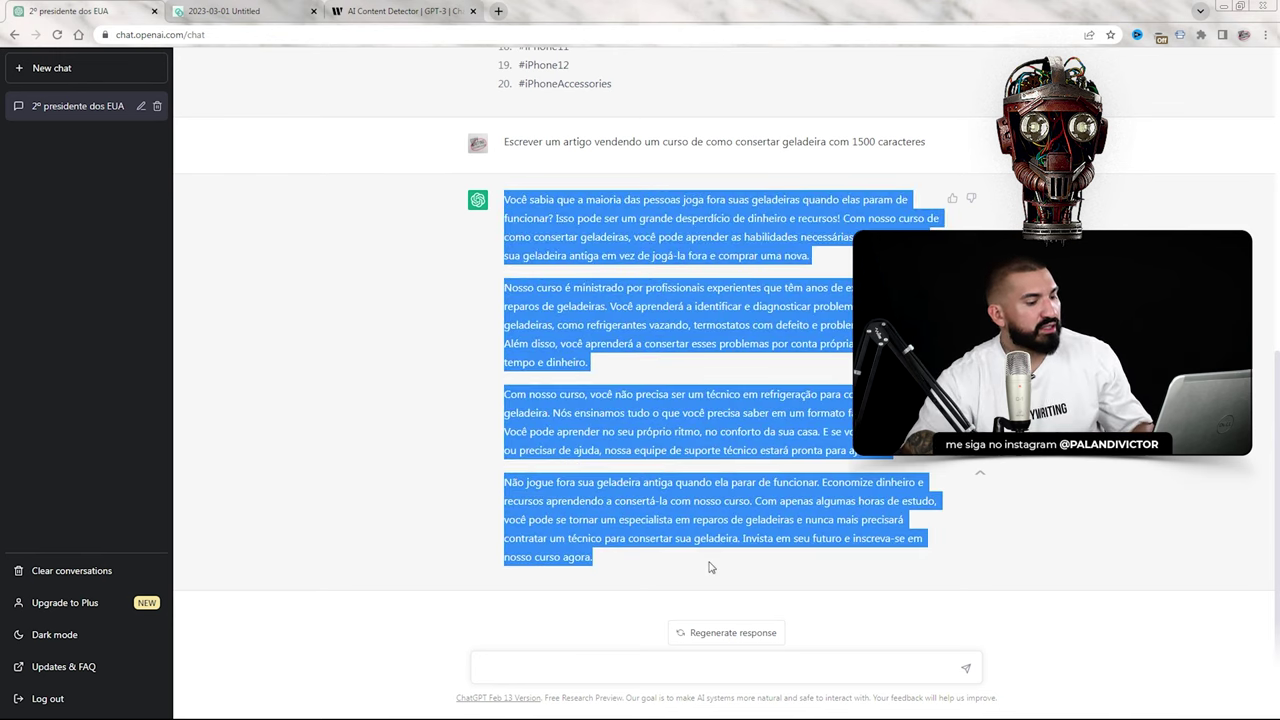
click(435, 10)
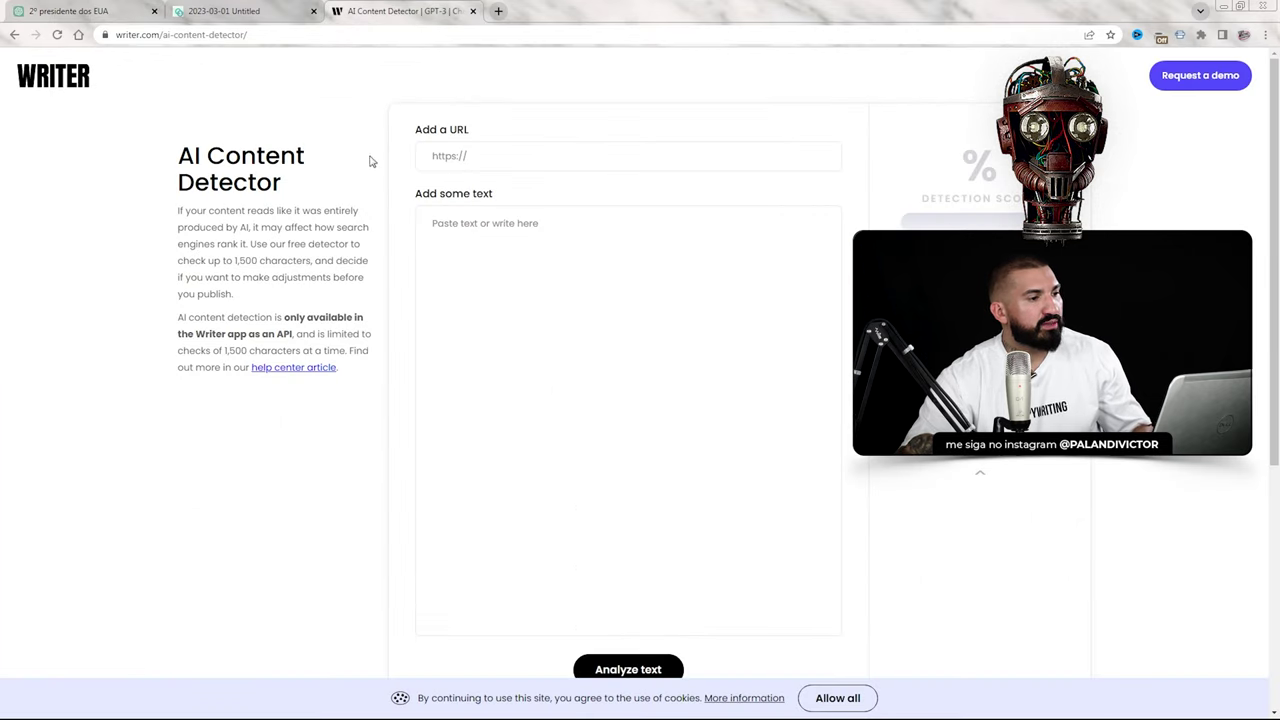
click(490, 242)
key(ctrl+v)
Analyze the pasted ChatGPT article and check its human-generated content score
scroll(630, 337, down, 1)
scroll(650, 370, down, 1)
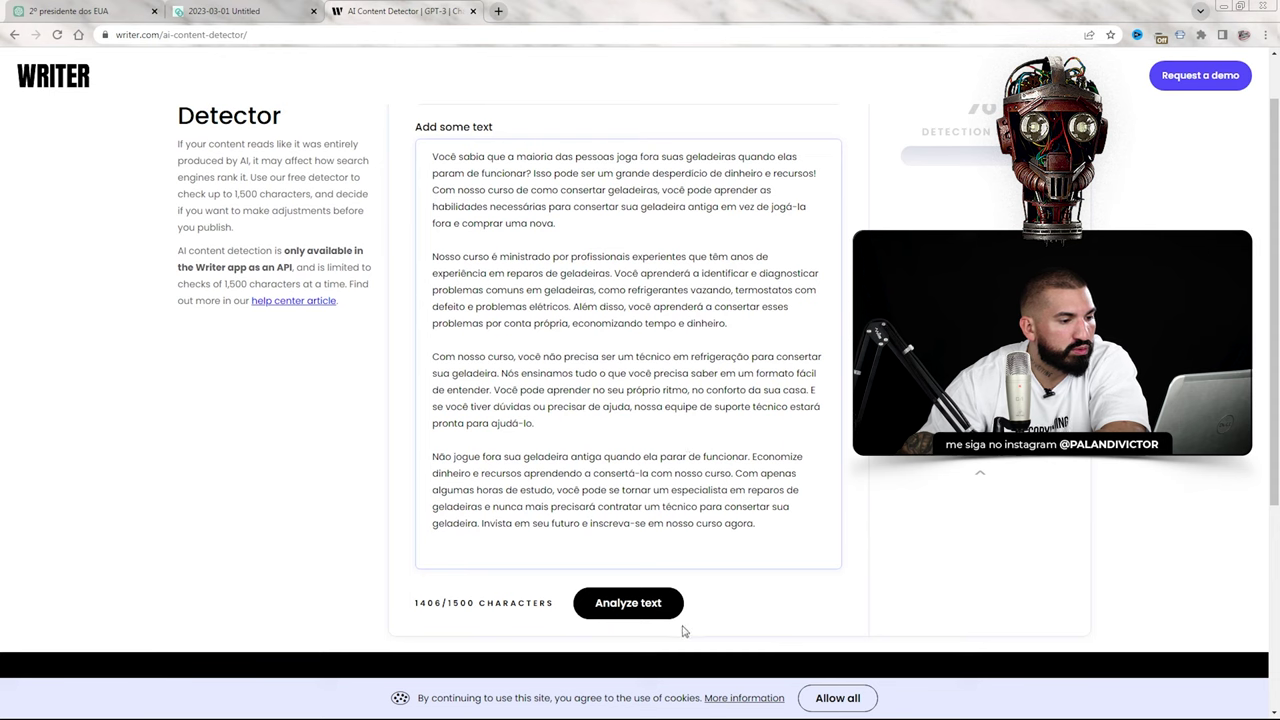
click(643, 606)
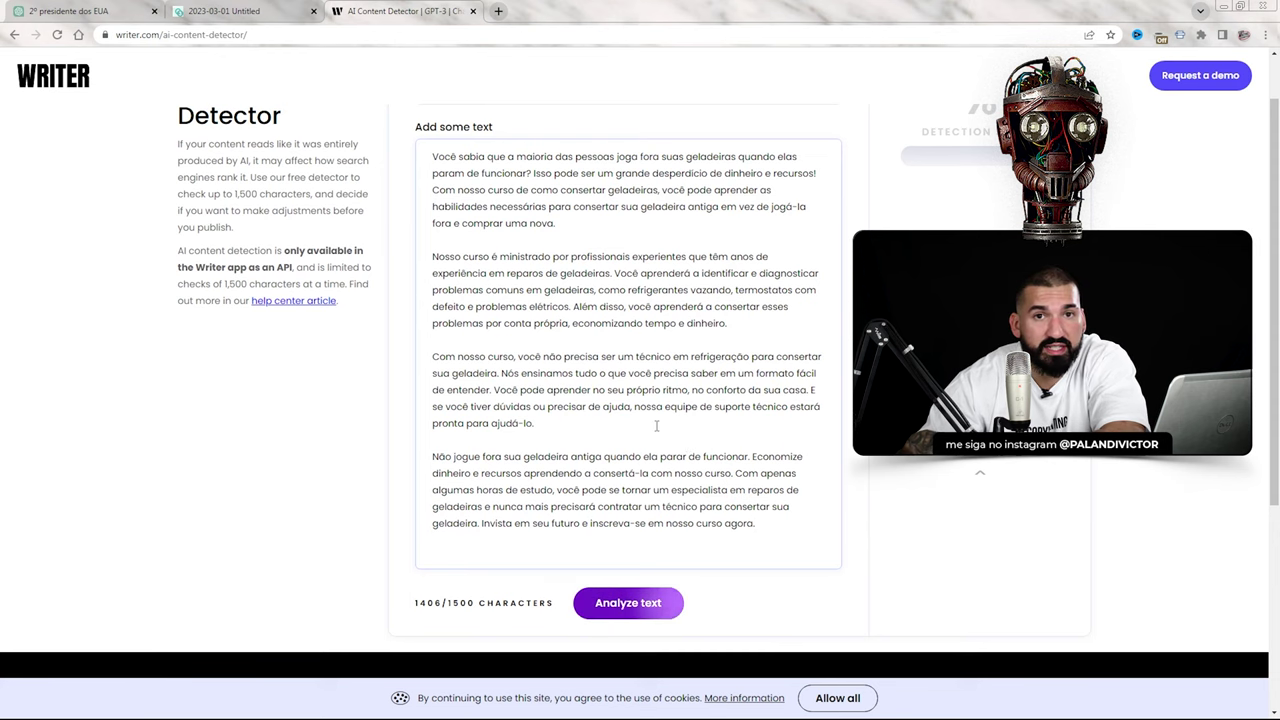
scroll(801, 379, up, 1)
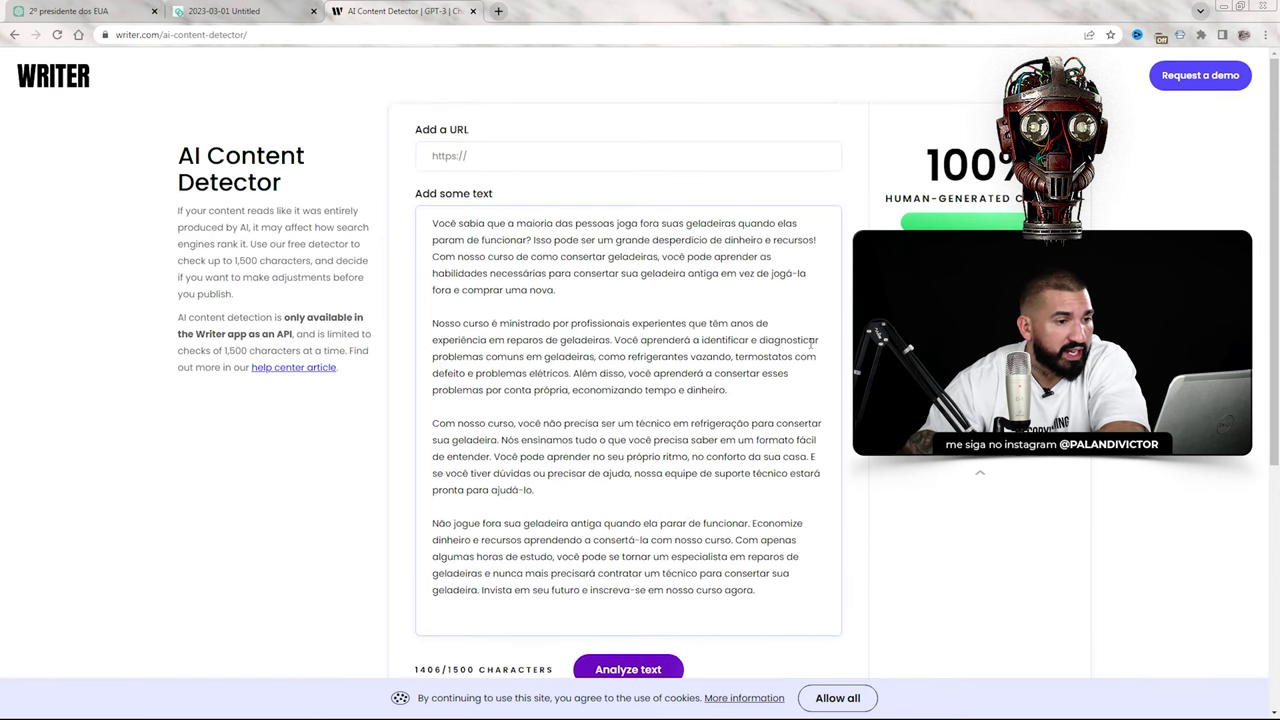
scroll(818, 350, down, 2)
scroll(818, 350, up, 2)
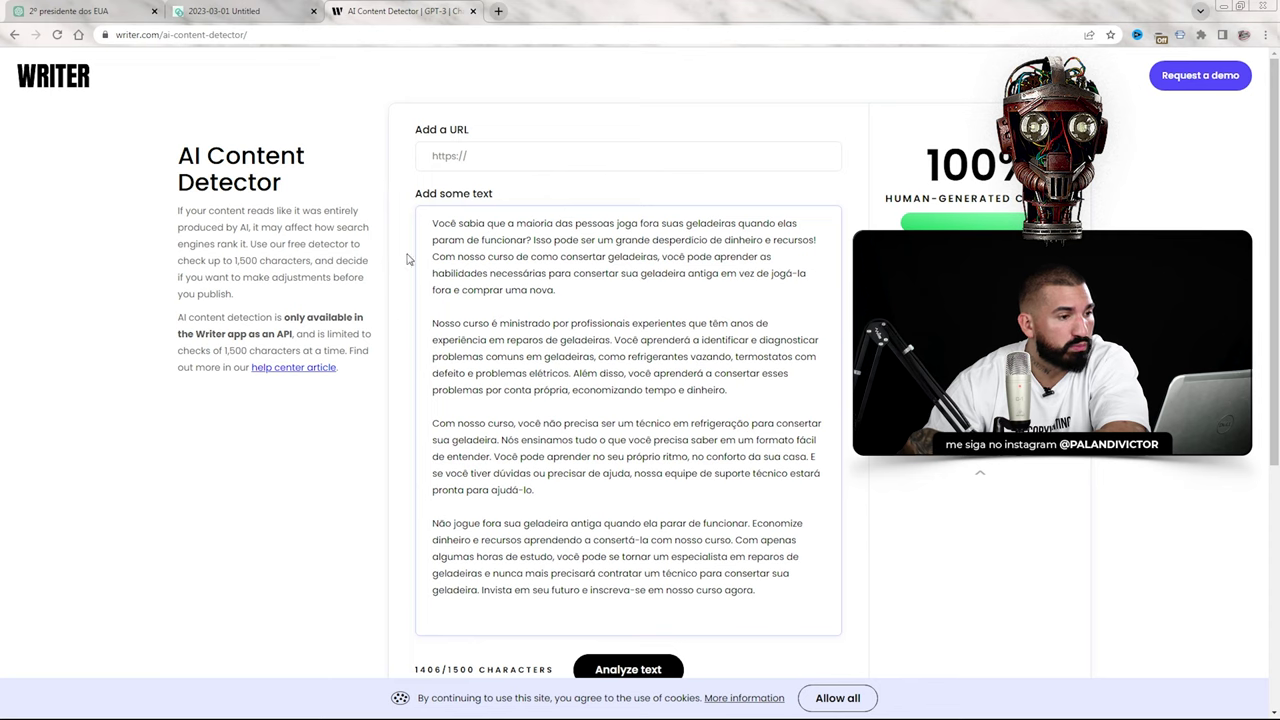
Copy the entire refrigerator article from Copy.ai and replace the text in Writer's AI Content Detector with it
click(200, 11)
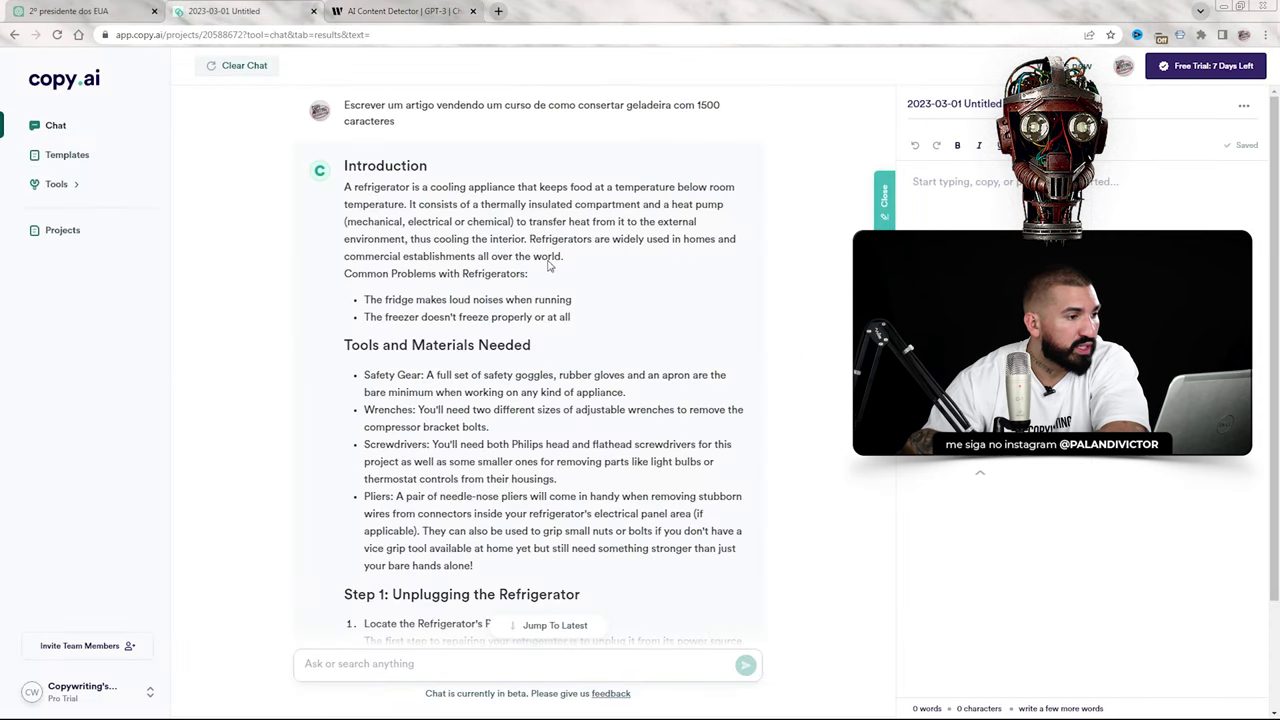
scroll(543, 268, down, 20)
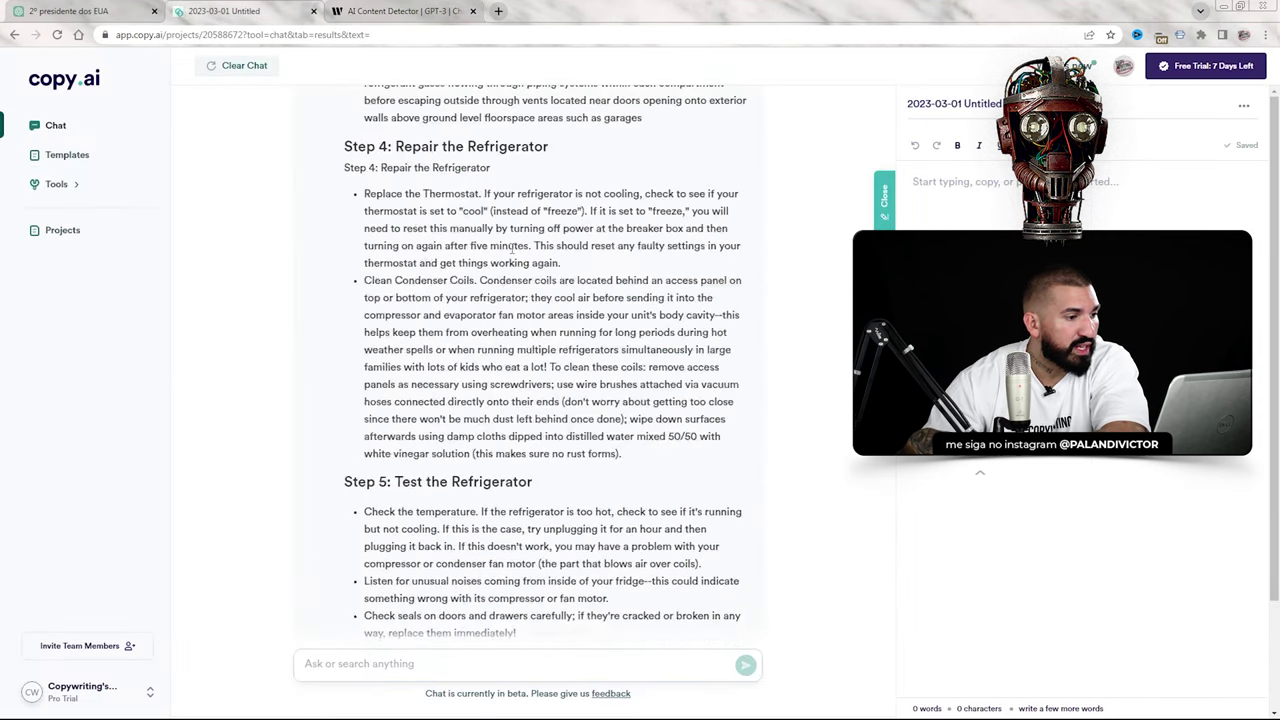
scroll(511, 247, down, 2)
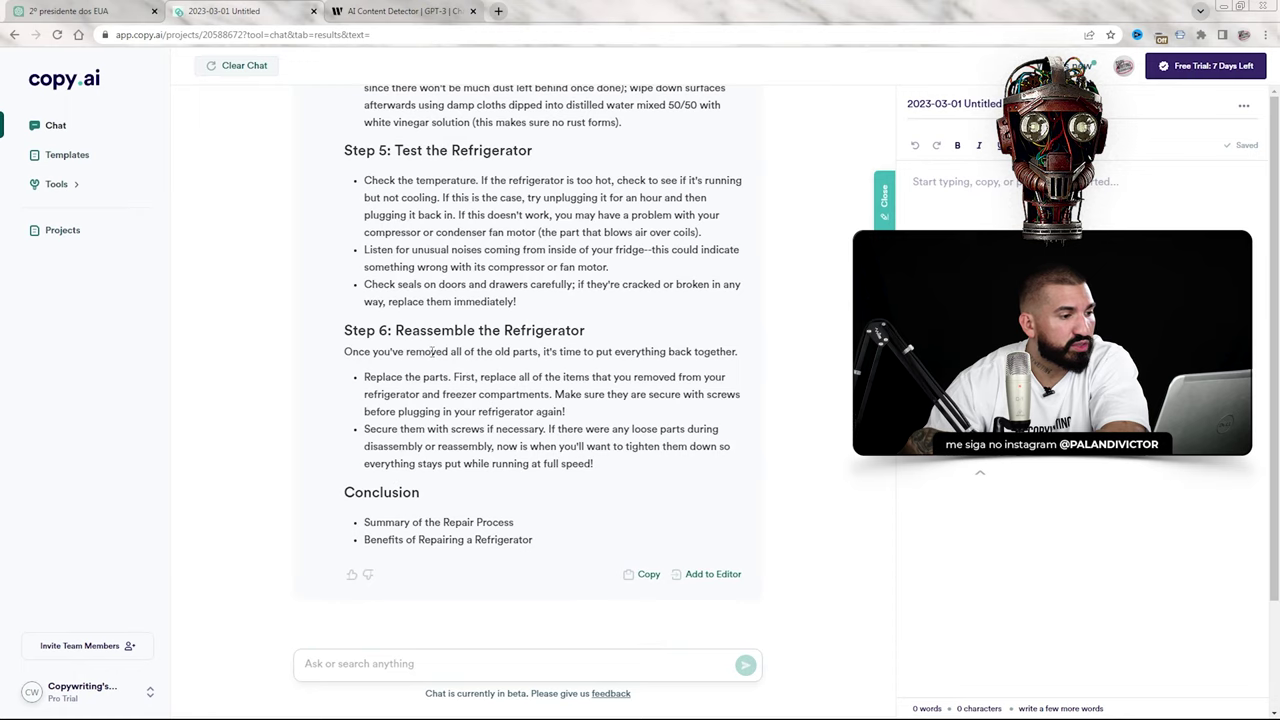
scroll(562, 307, up, 10)
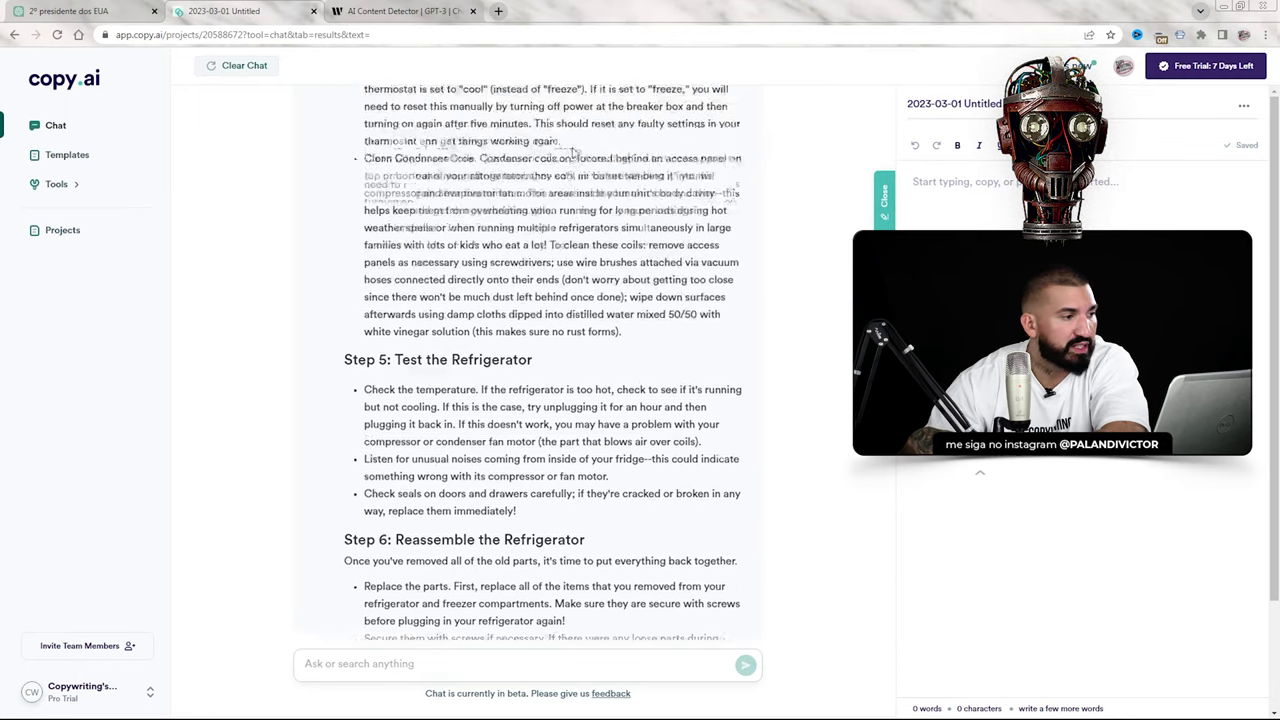
scroll(570, 147, up, 8)
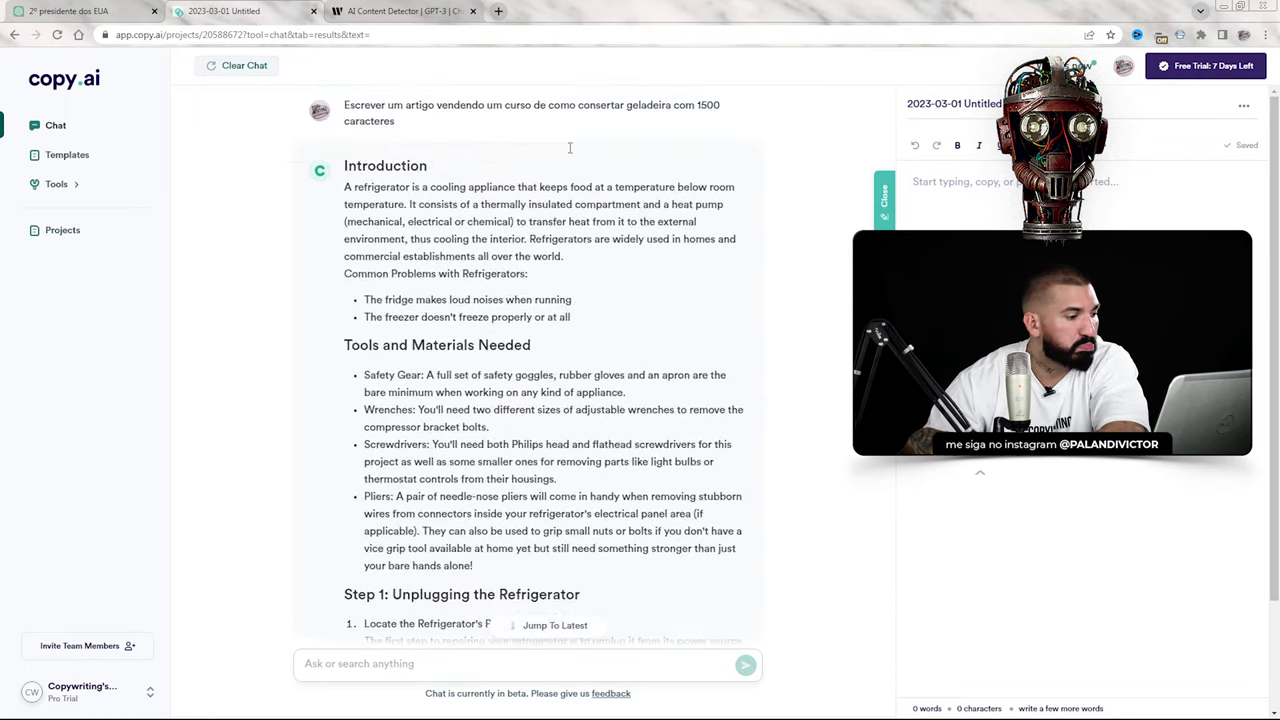
drag(340, 167, 557, 548)
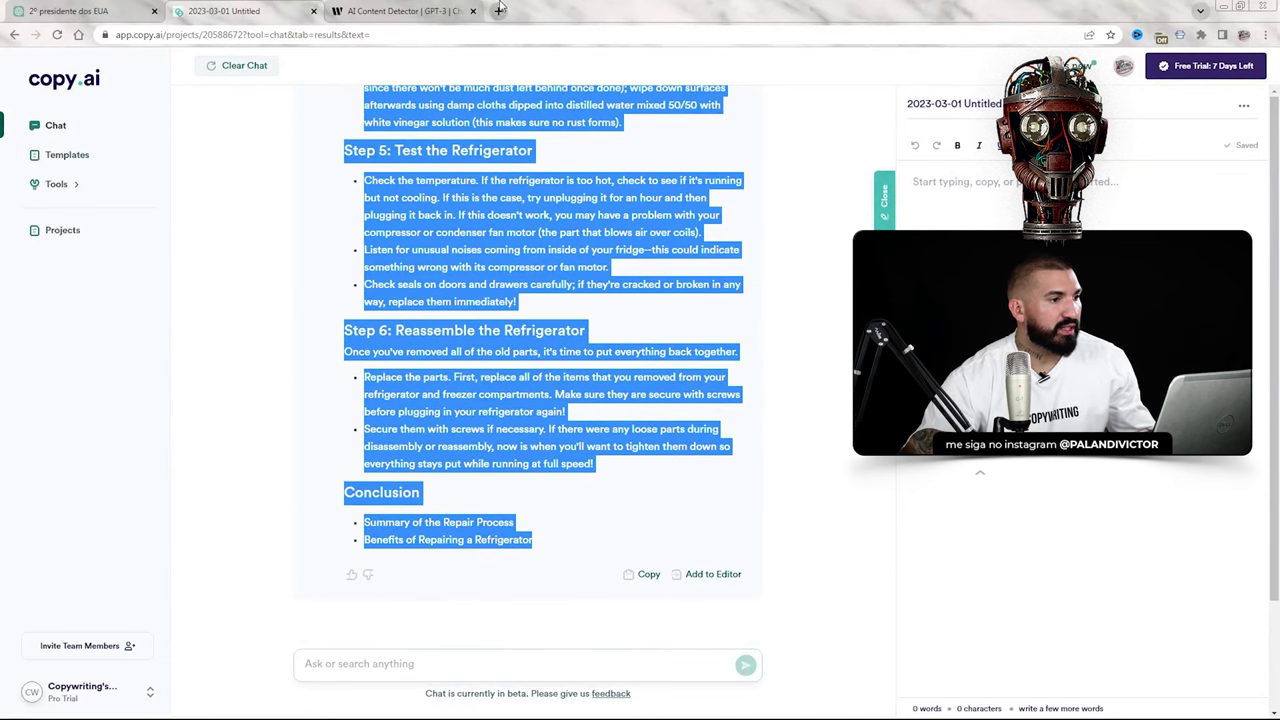
click(420, 11)
click(541, 328)
key(ctrl+a)
key(ctrl+v)
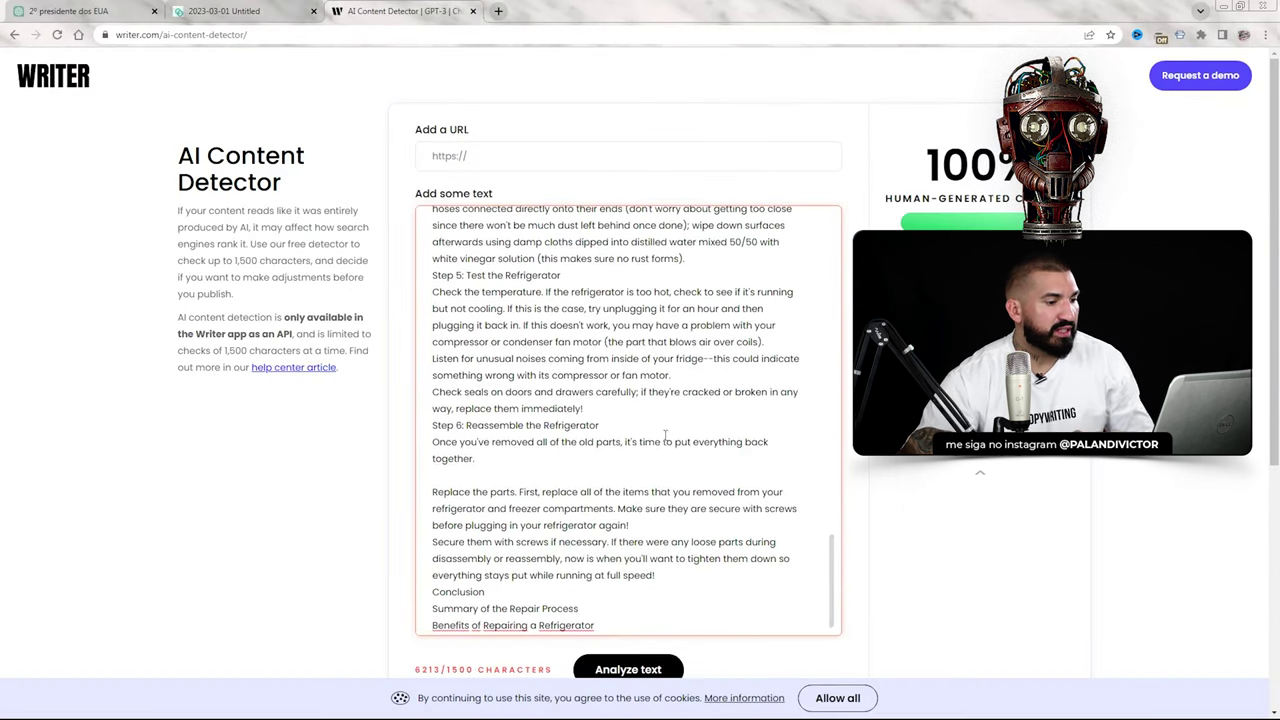
Trim the pasted article to the Introduction and Tools and Materials Needed sections, and analyze the remaining text
drag(608, 630, 432, 366)
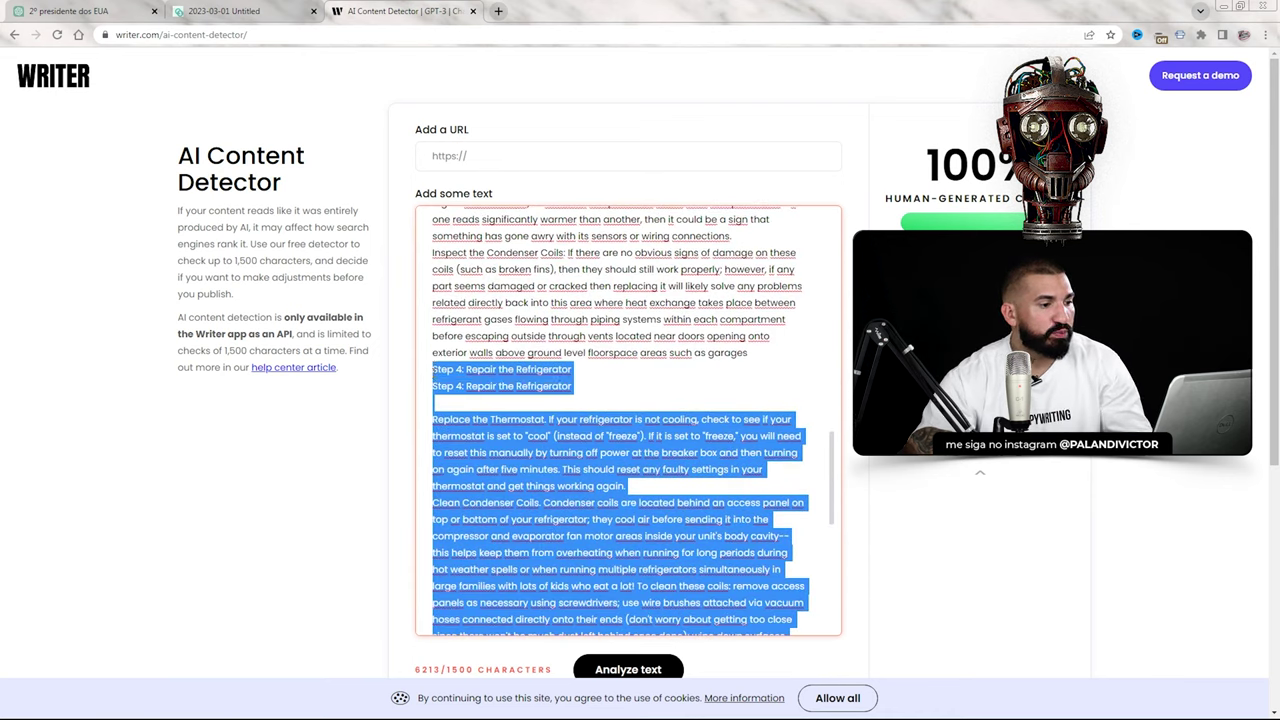
key(BackSpace)
drag(768, 621, 432, 472)
key(BackSpace)
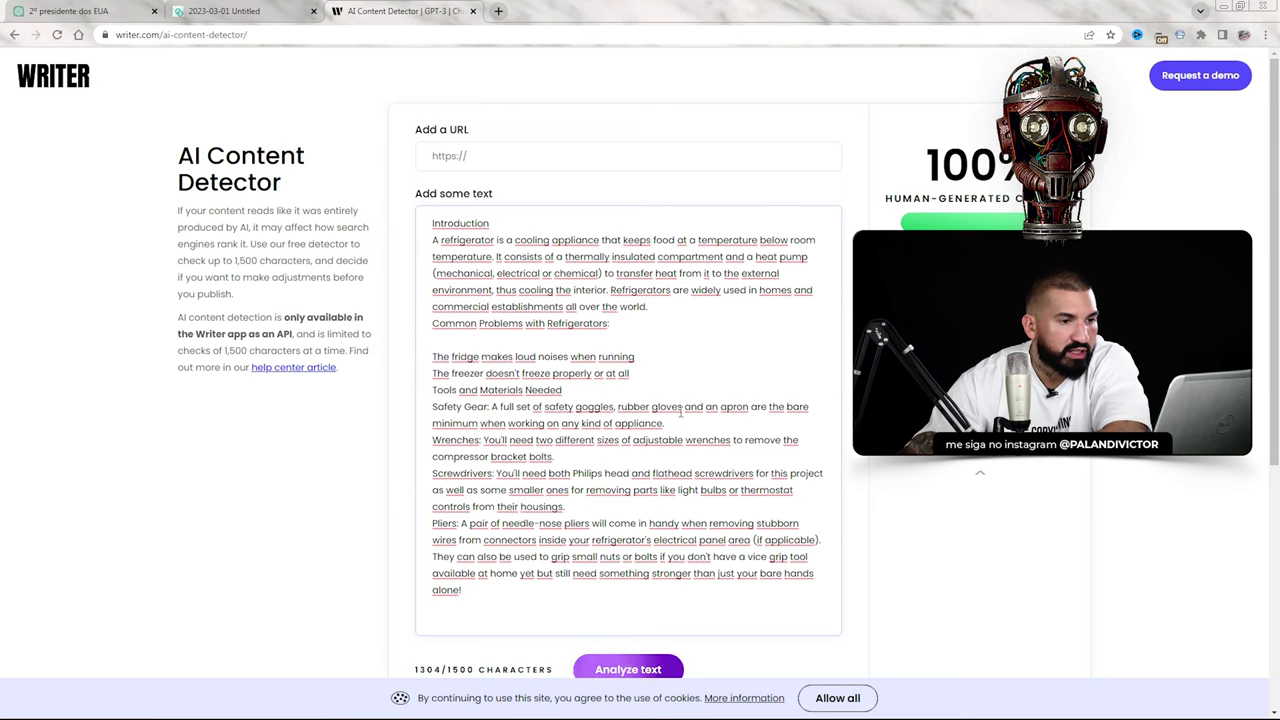
scroll(714, 417, down, 3)
scroll(714, 417, up, 3)
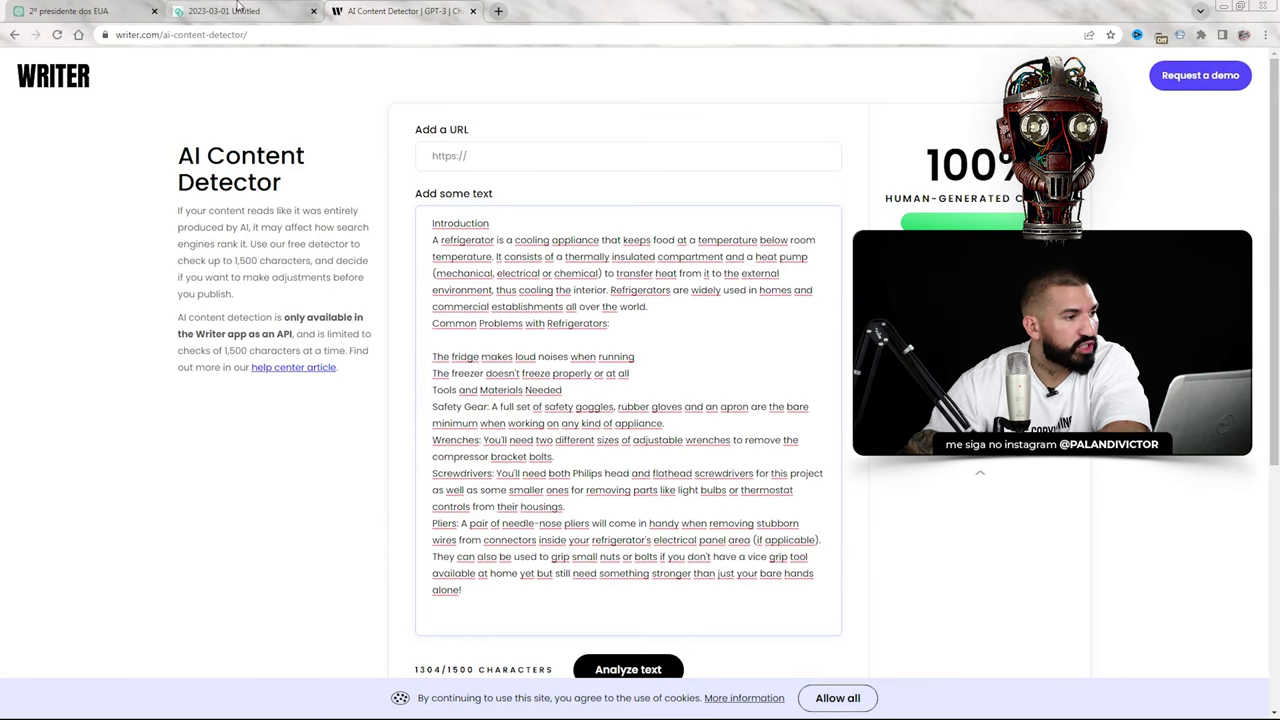
Switch to the Copy.ai chat and send the prompt "Texto sobre Tiradentes em português"
click(238, 10)
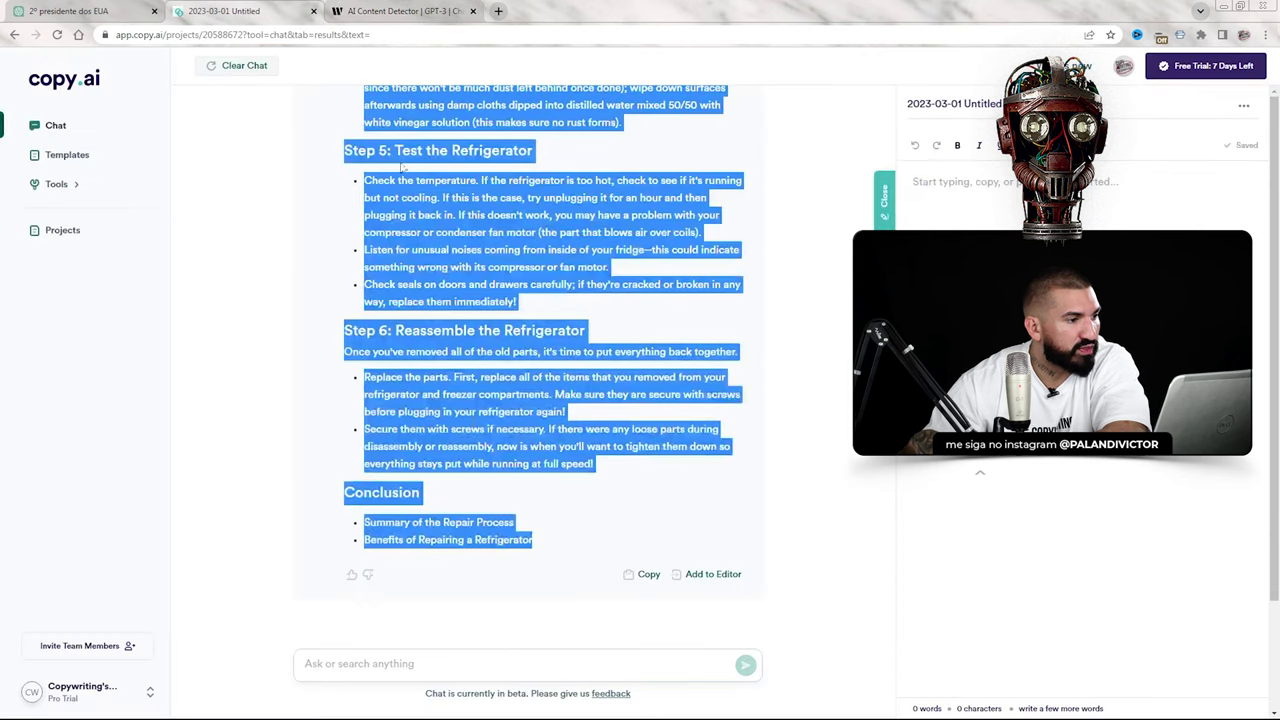
click(423, 621)
click(396, 666)
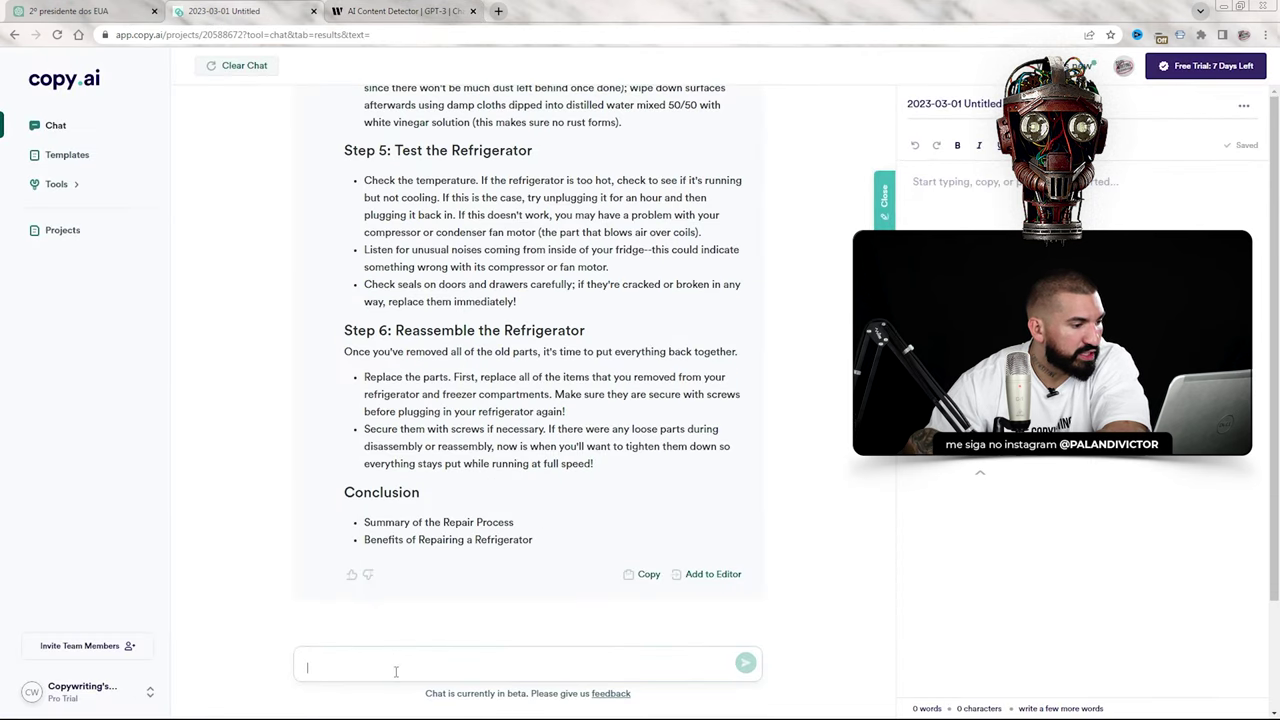
text(Texto so)
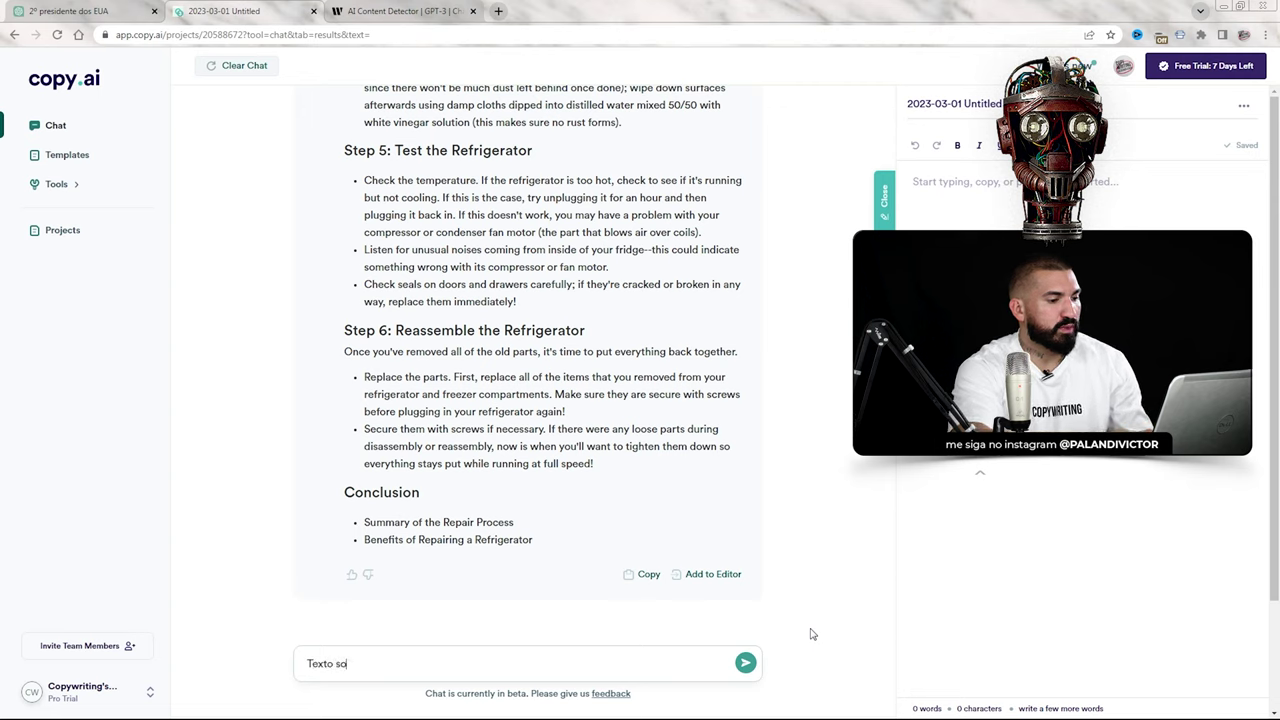
text(bre Tiradentes em por)
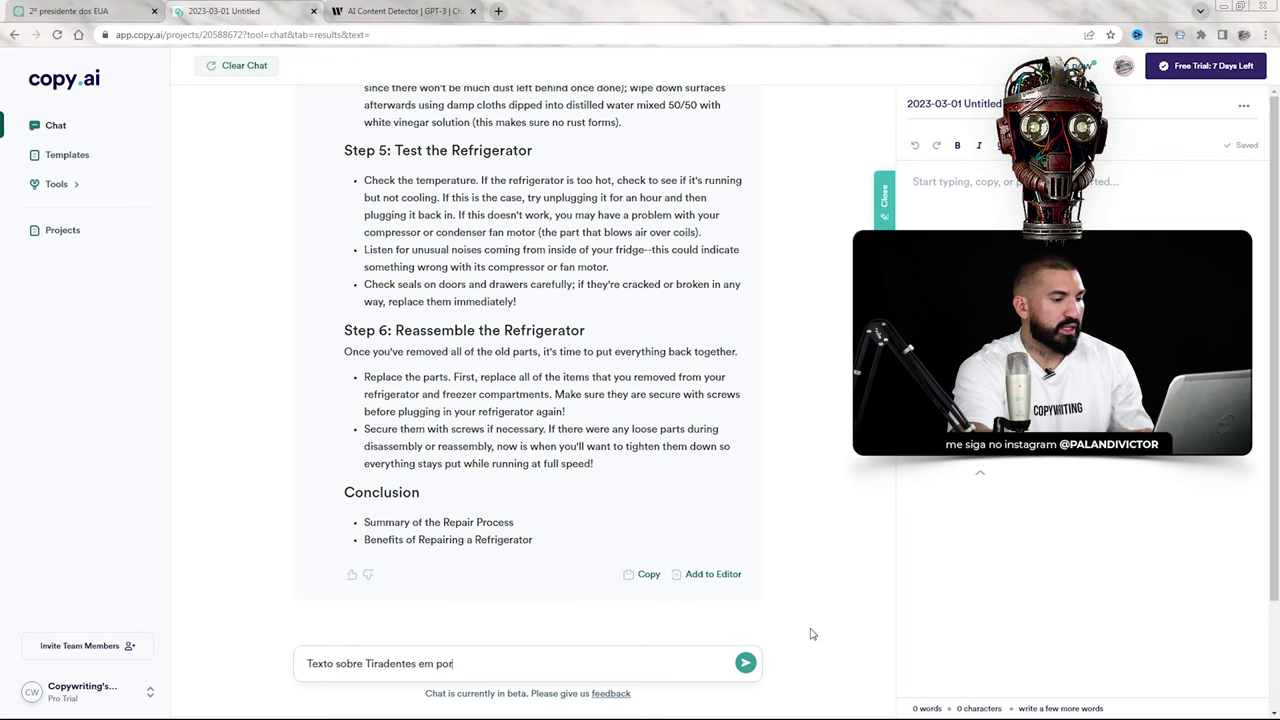
text(tuguês)
key(Return)
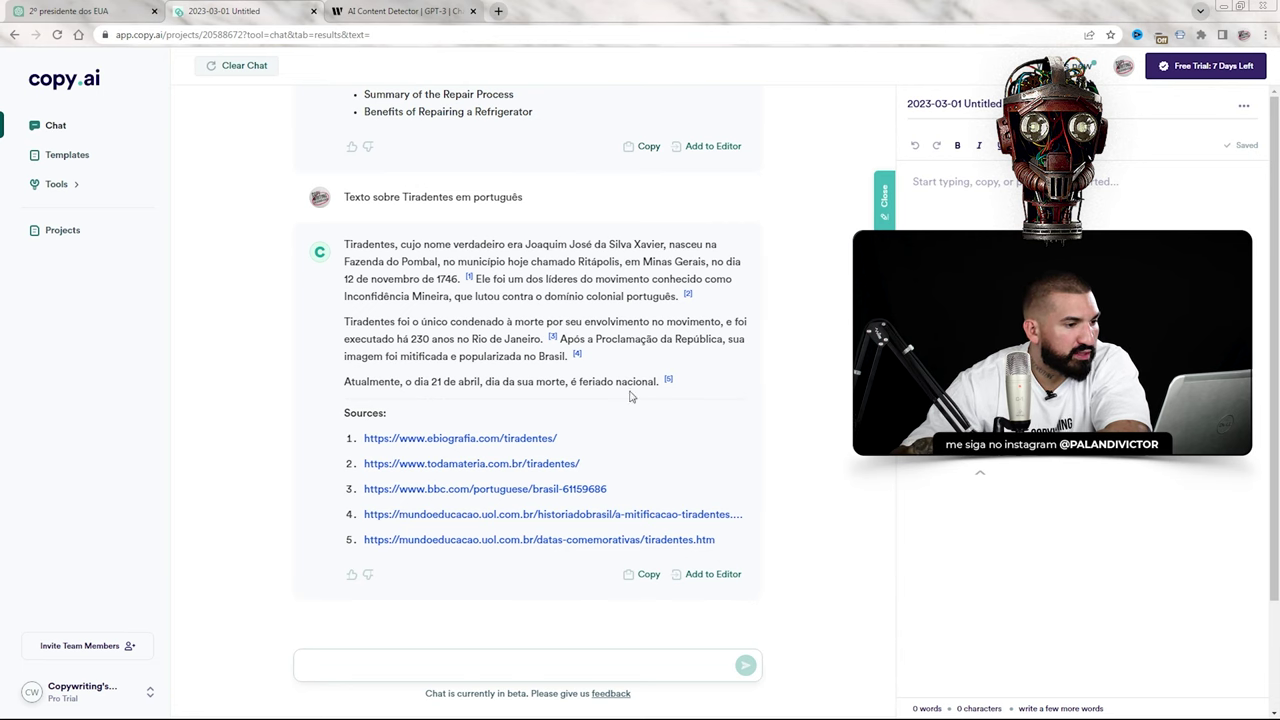
Copy the Tiradentes answer without its source list, replace the text in Writer's AI Content Detector with it, and analyze it
drag(683, 399, 660, 381)
key(ctrl+c)
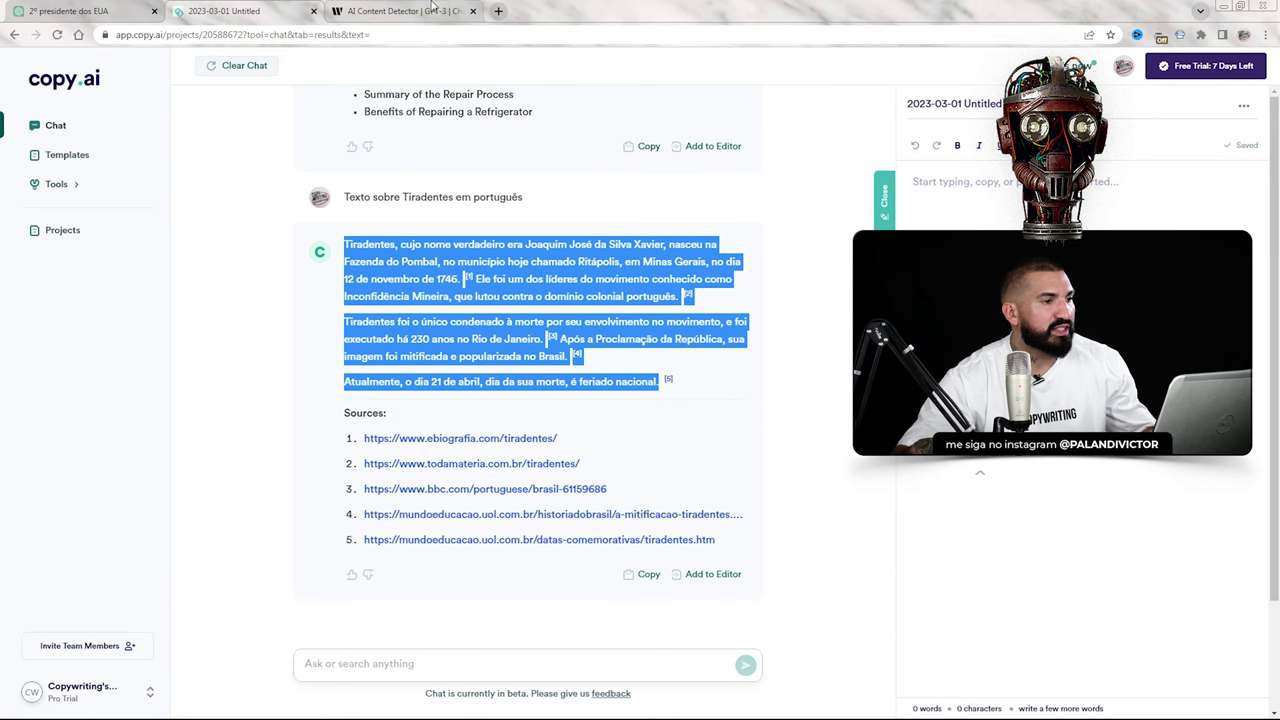
click(400, 11)
key(ctrl+a)
key(ctrl+v)
click(623, 667)
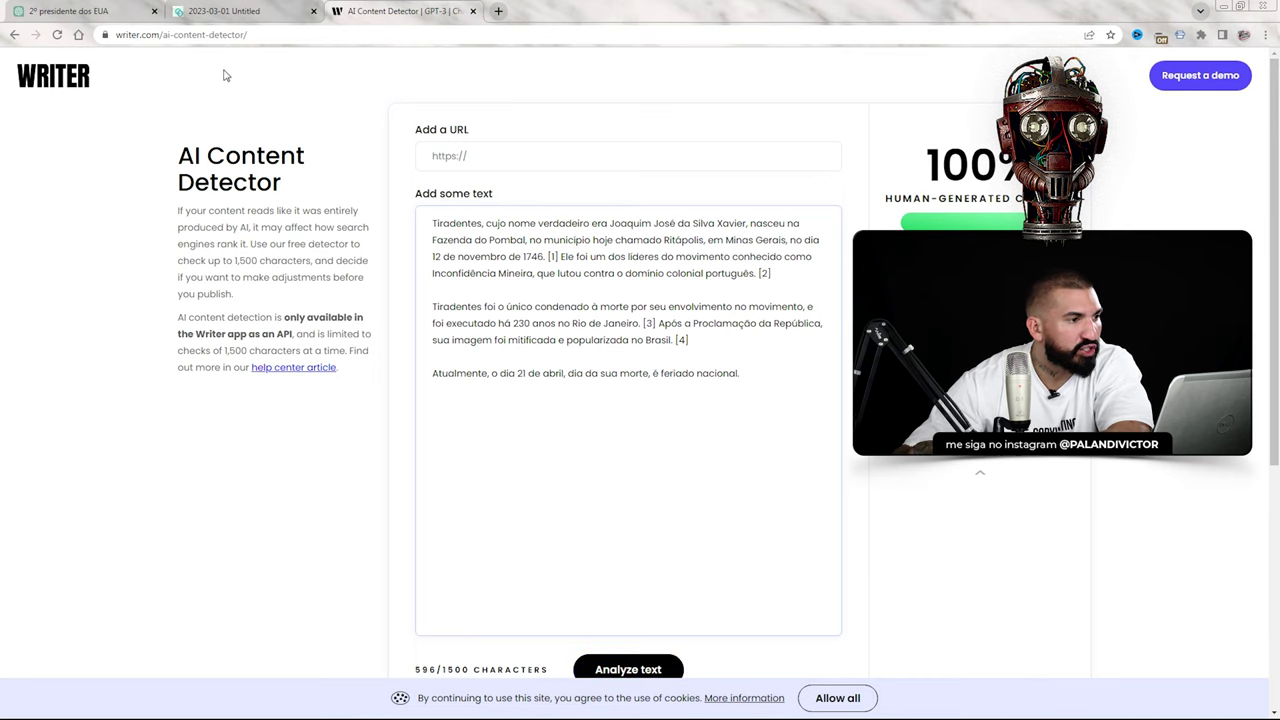
Review the Tiradentes answer and refrigerator article in Copy.ai, and compare them with ChatGPT's refrigerator article
click(264, 10)
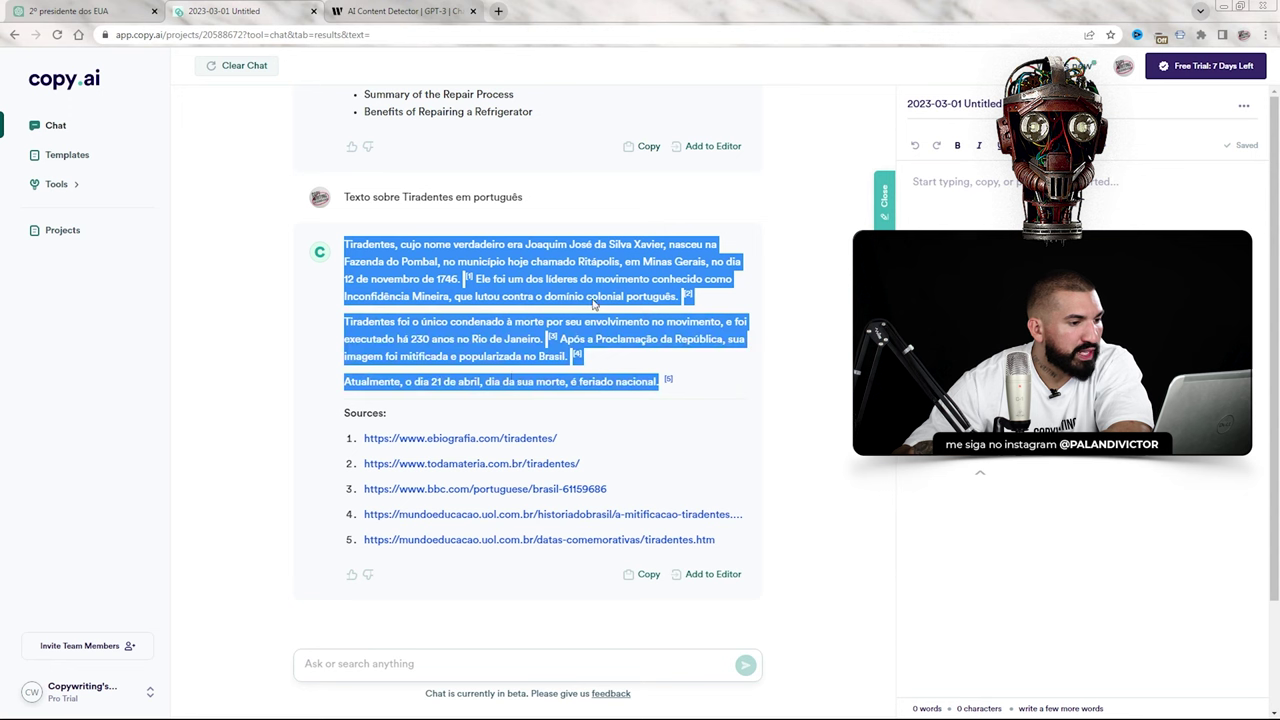
click(549, 323)
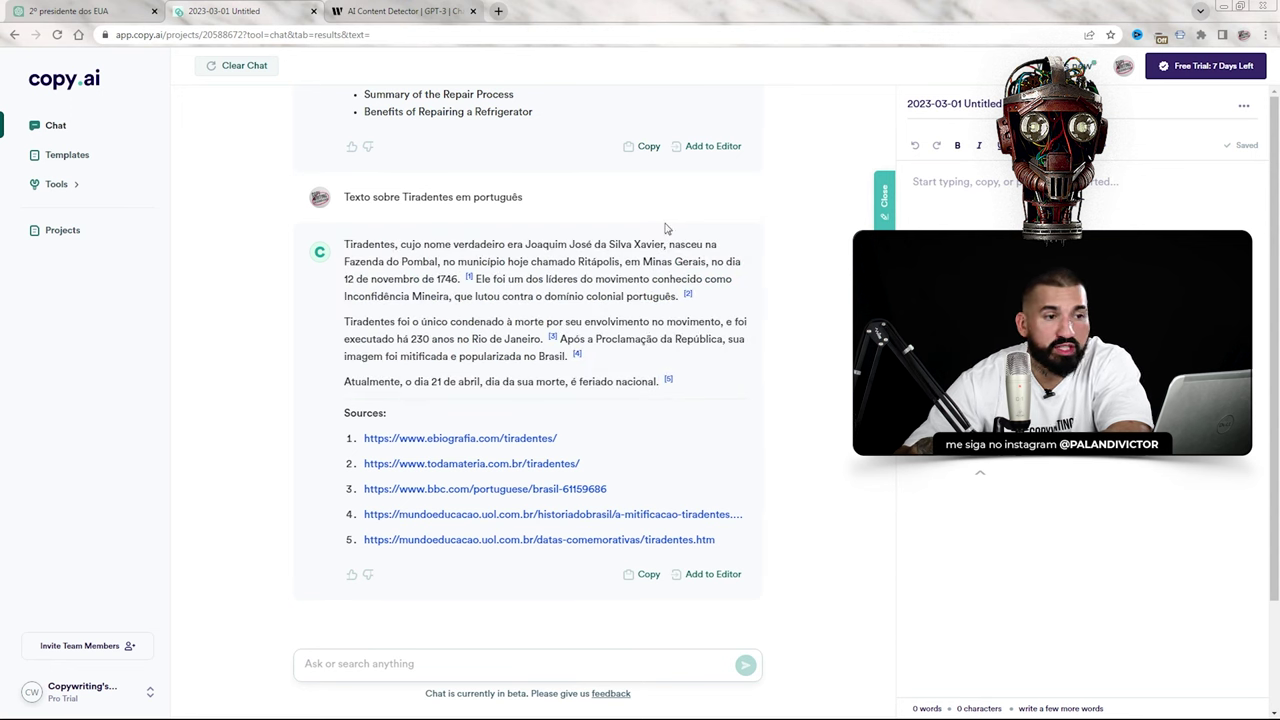
scroll(556, 351, up, 3)
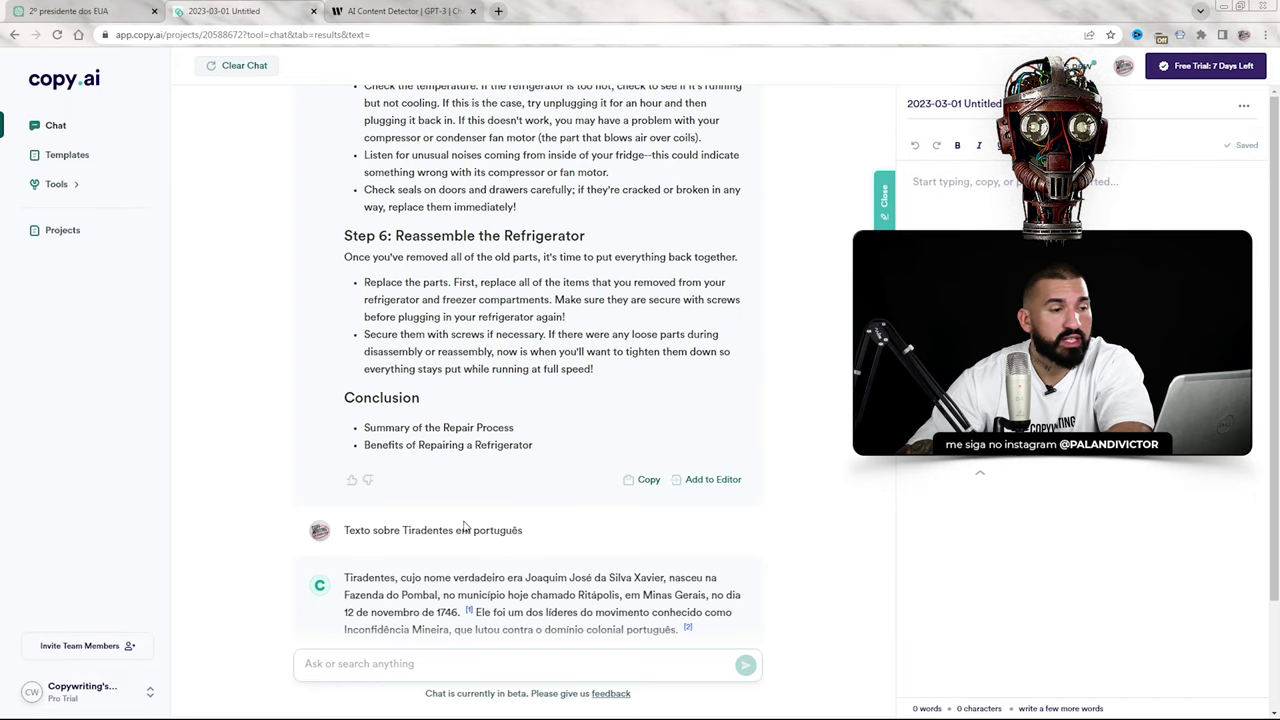
scroll(470, 525, up, 1)
scroll(427, 556, up, 7)
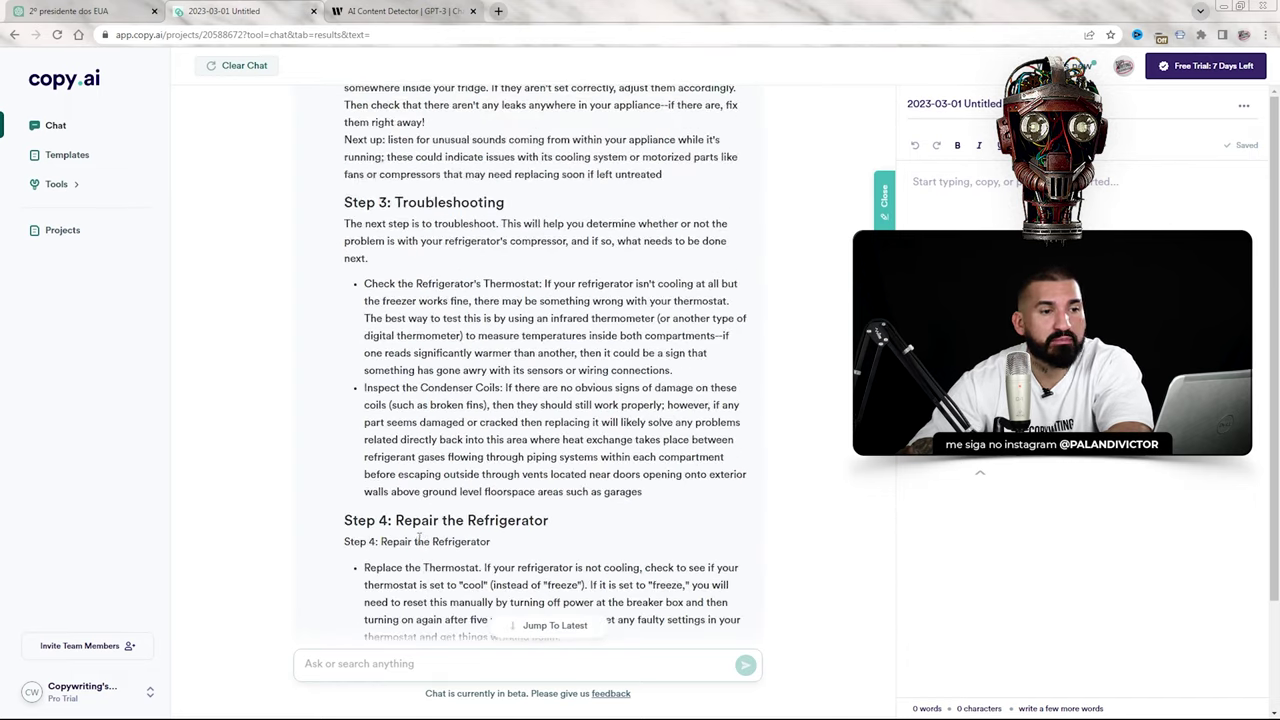
scroll(437, 418, down, 4)
scroll(437, 418, down, 7)
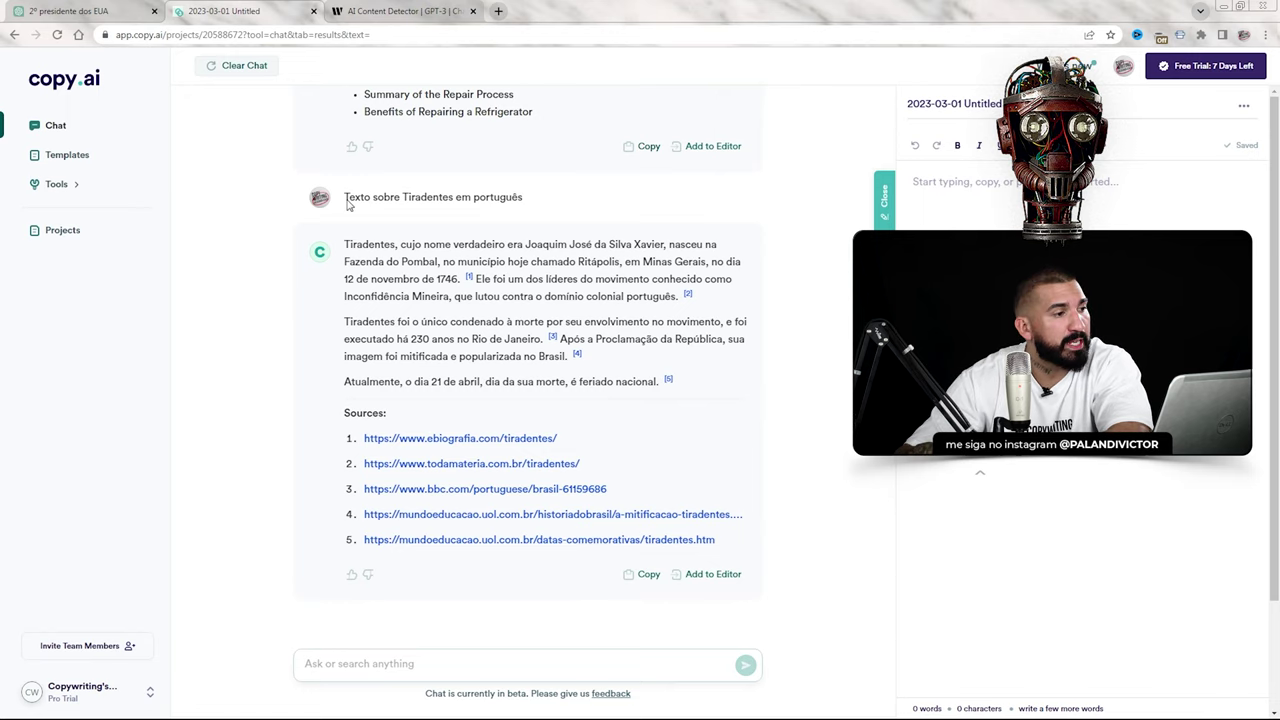
click(54, 11)
click(365, 240)
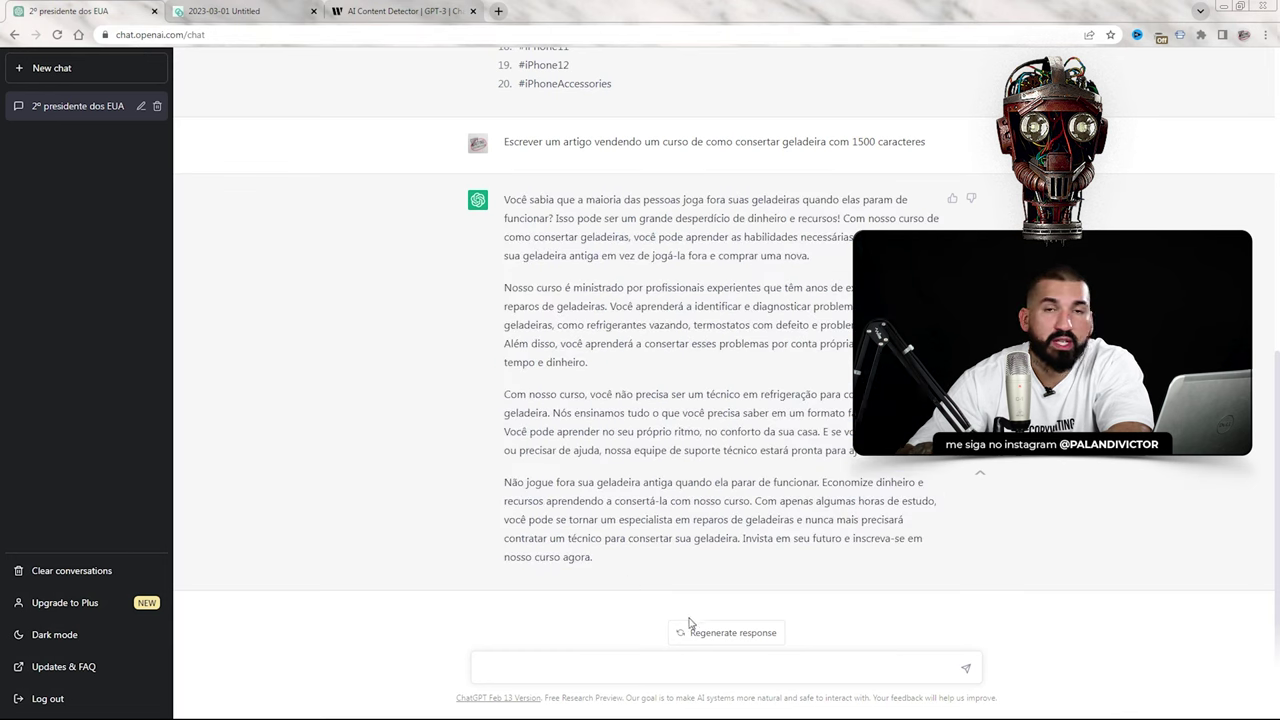